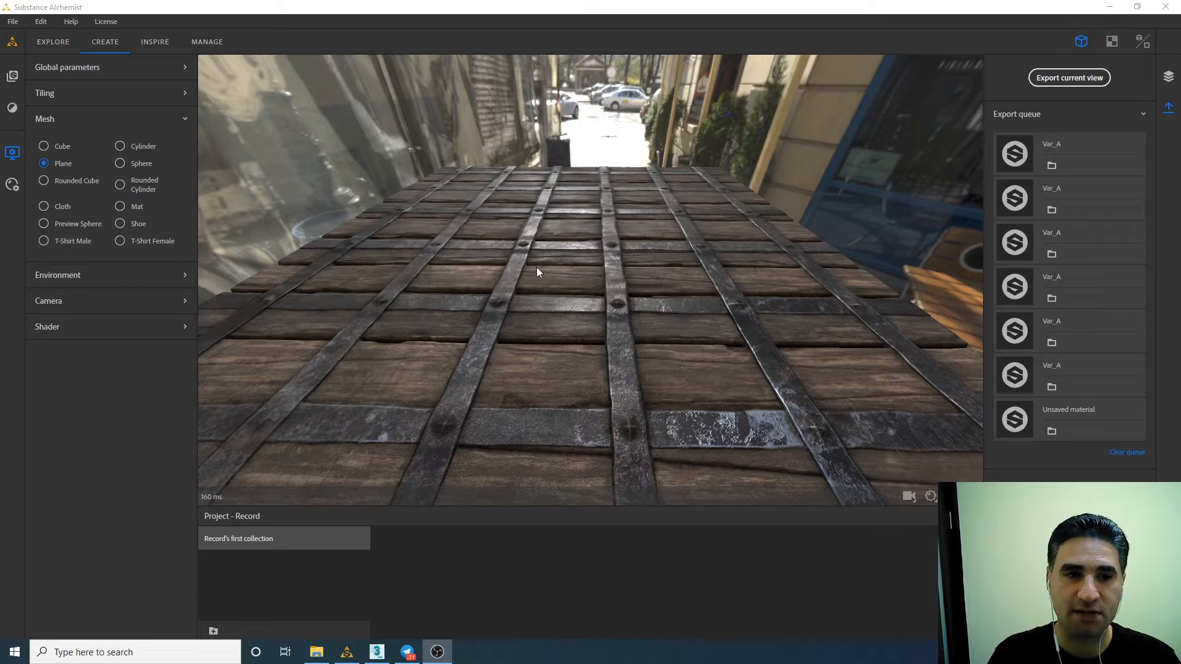
Delete the Castle Main Gate material from the layer stack.
{"action": "left_click", "coordinate": [12, 107]}
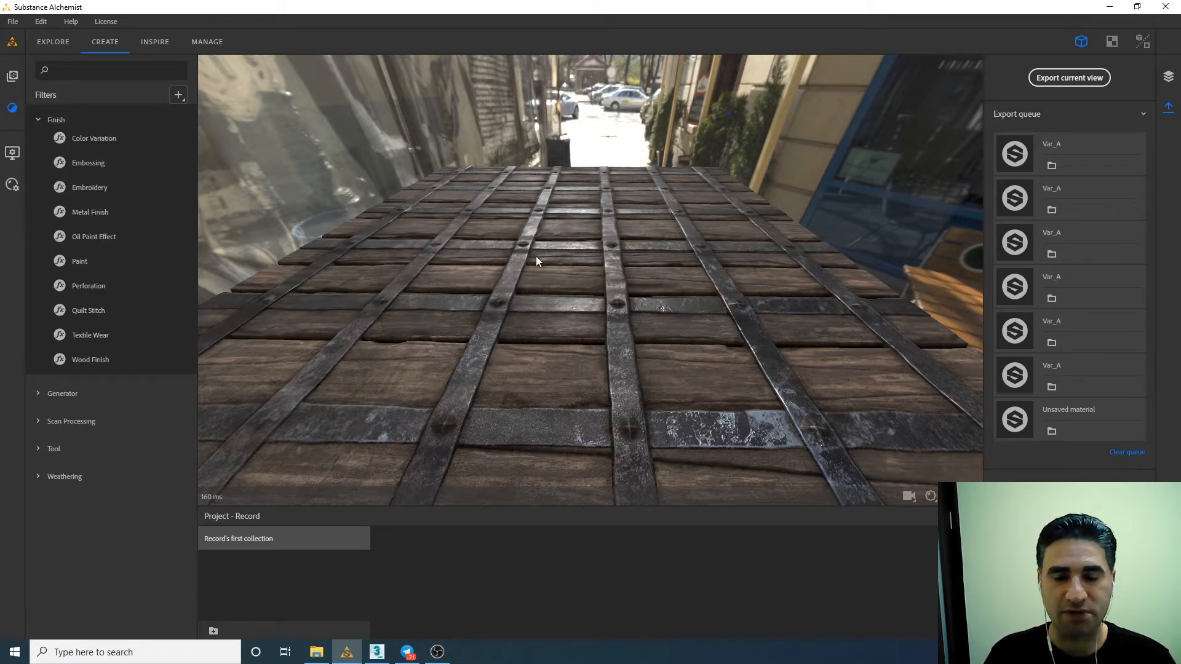
{"action": "mouse_move", "coordinate": [555, 334]}
{"action": "left_mouse_down"}
{"action": "mouse_move", "coordinate": [573, 365]}
{"action": "mouse_move", "coordinate": [555, 344]}
{"action": "mouse_move", "coordinate": [556, 357]}
{"action": "left_mouse_up"}
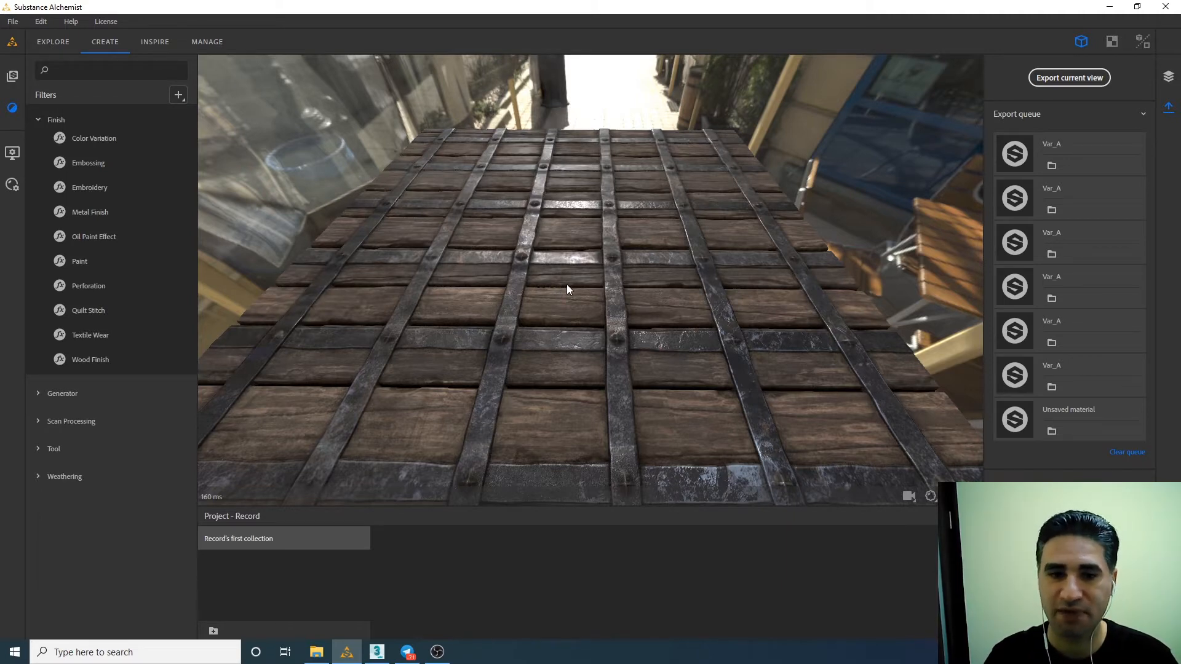
{"action": "left_click", "coordinate": [1168, 76]}
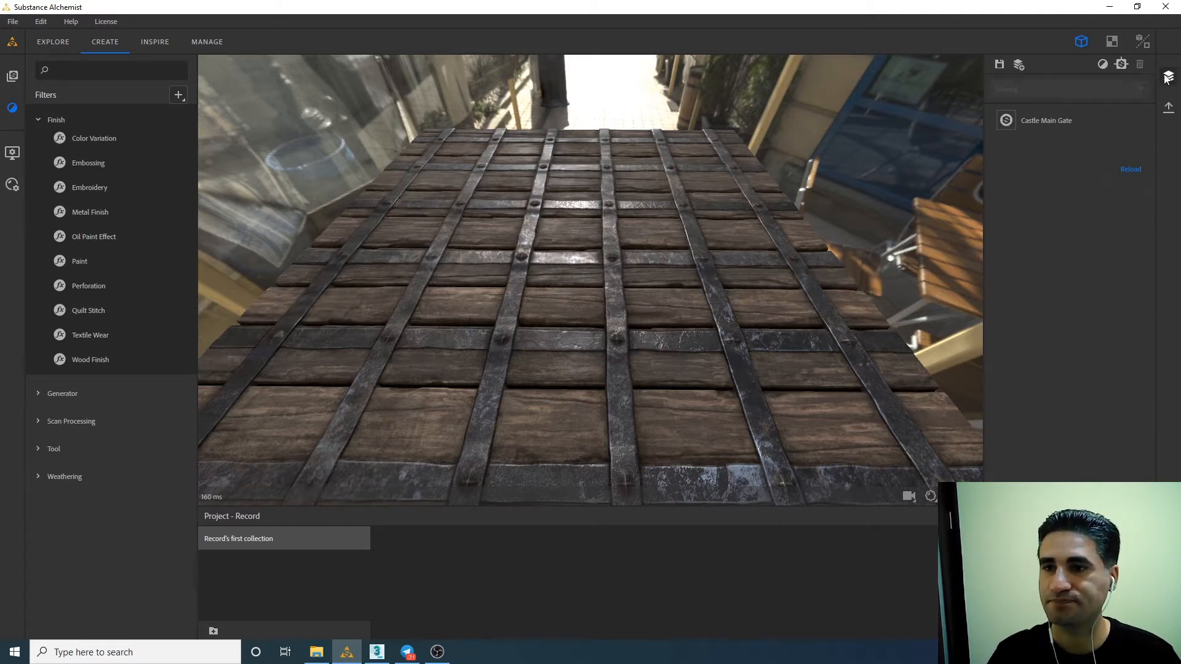
{"action": "left_click", "coordinate": [1040, 122]}
{"action": "left_click", "coordinate": [1140, 64]}
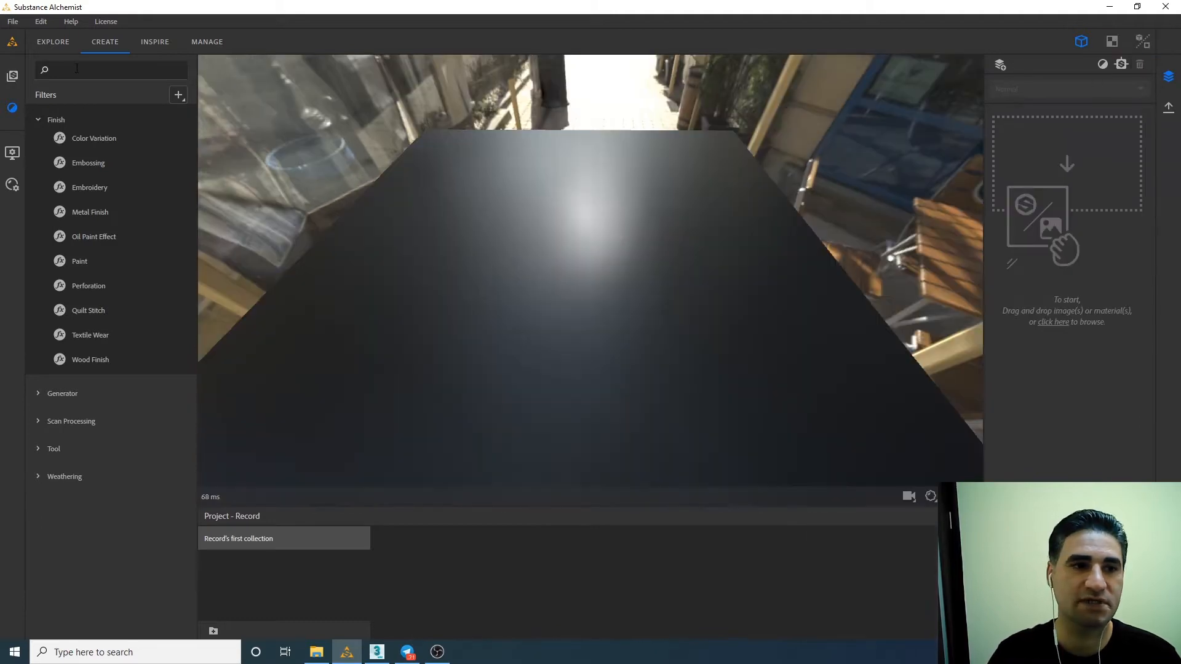
Apply the Copper base material from the starter materials to the preview plane.
{"action": "left_click", "coordinate": [13, 81]}
{"action": "left_click", "coordinate": [53, 139]}
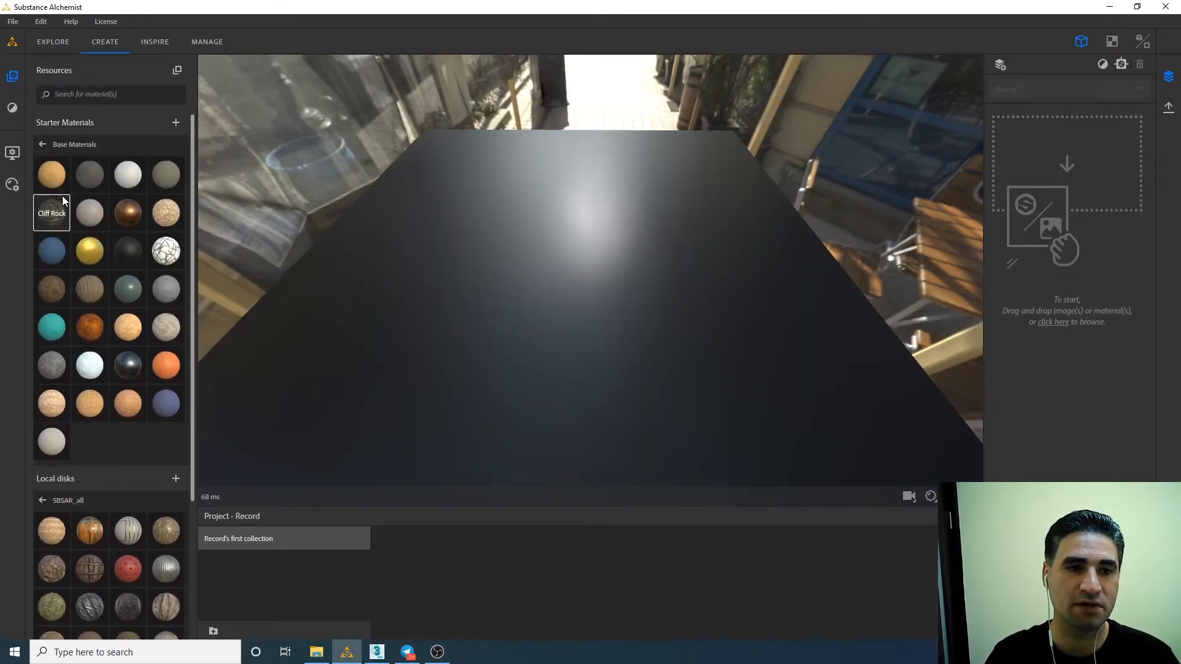
{"action": "left_click_drag", "start_coordinate": [139, 226], "coordinate": [549, 269]}
{"action": "left_click_drag", "start_coordinate": [511, 329], "coordinate": [502, 301]}
Set the Copper material's roughness to 0.10.
{"action": "left_click", "coordinate": [841, 185]}
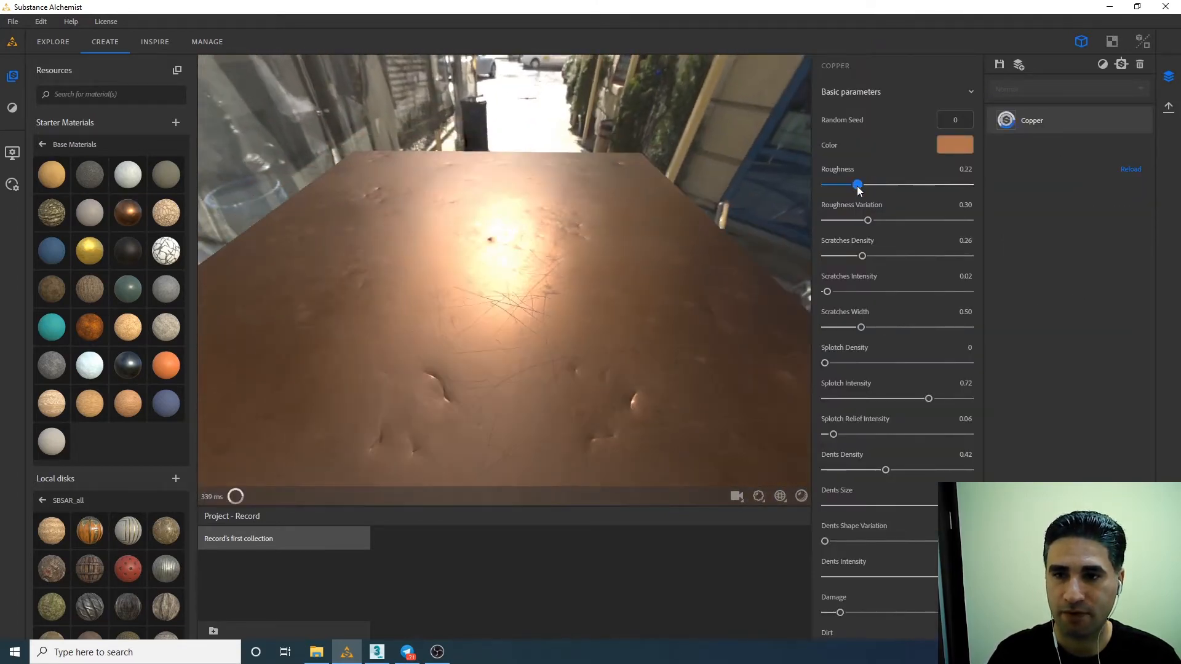
{"action": "left_click_drag", "start_coordinate": [842, 189], "coordinate": [840, 190]}
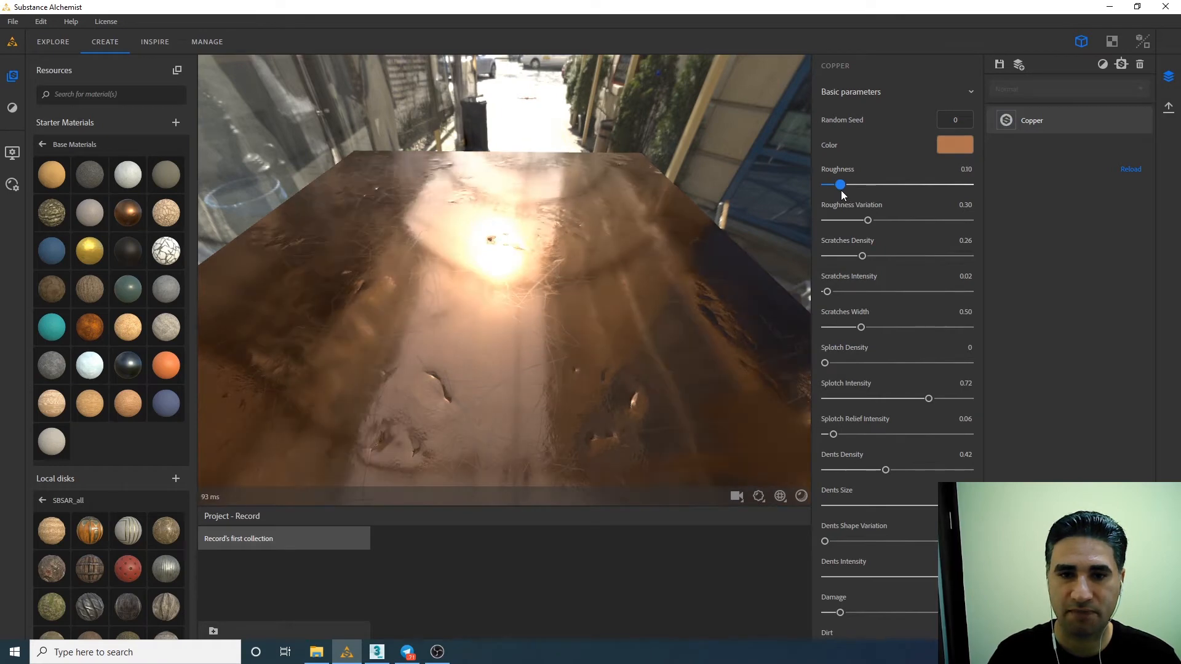
{"action": "left_click_drag", "start_coordinate": [669, 223], "coordinate": [546, 280]}
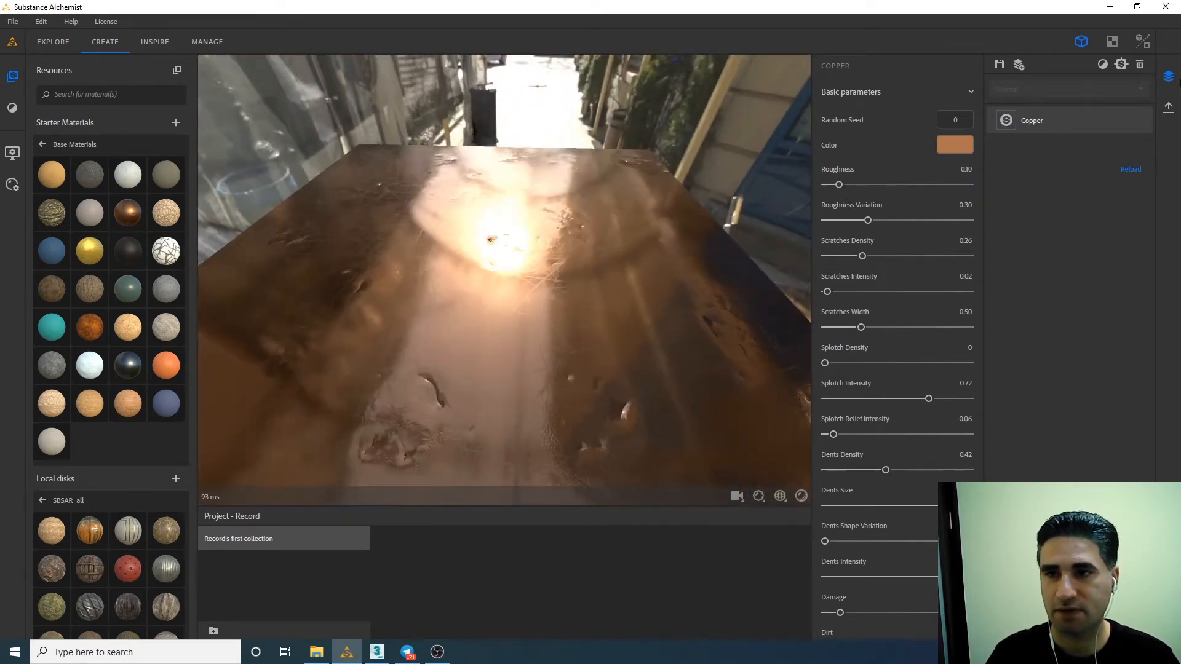
Export the copper material's maps as Var_A in EXR format at 2048 x 2048.
{"action": "left_click", "coordinate": [1169, 107]}
{"action": "left_click", "coordinate": [1083, 83]}
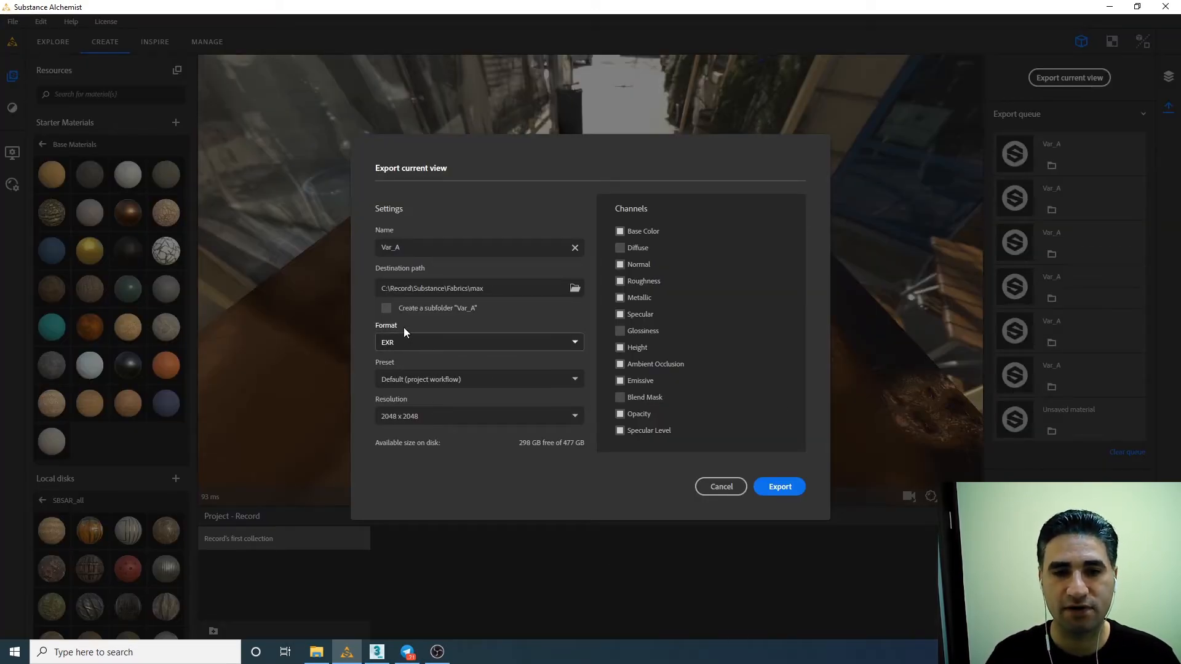
{"action": "left_click", "coordinate": [779, 485]}
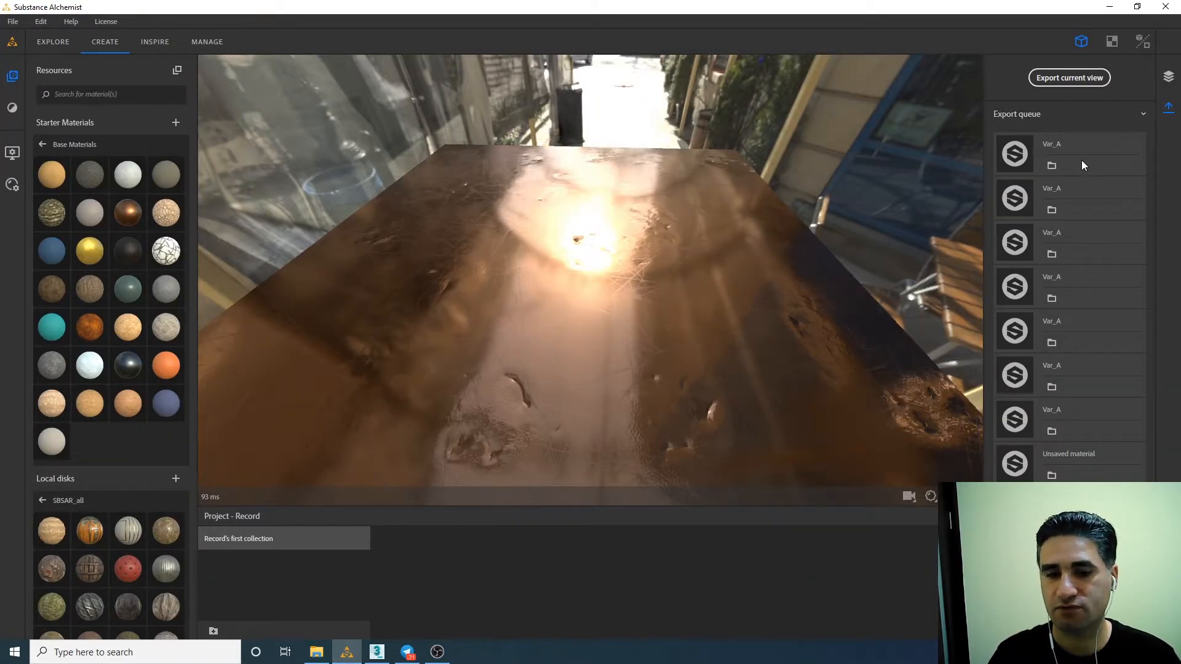
Switch to 3ds Max, run an interactive V-Ray render of the copper plane and move the frame buffer aside to view it from another angle.
{"action": "left_click", "coordinate": [376, 652]}
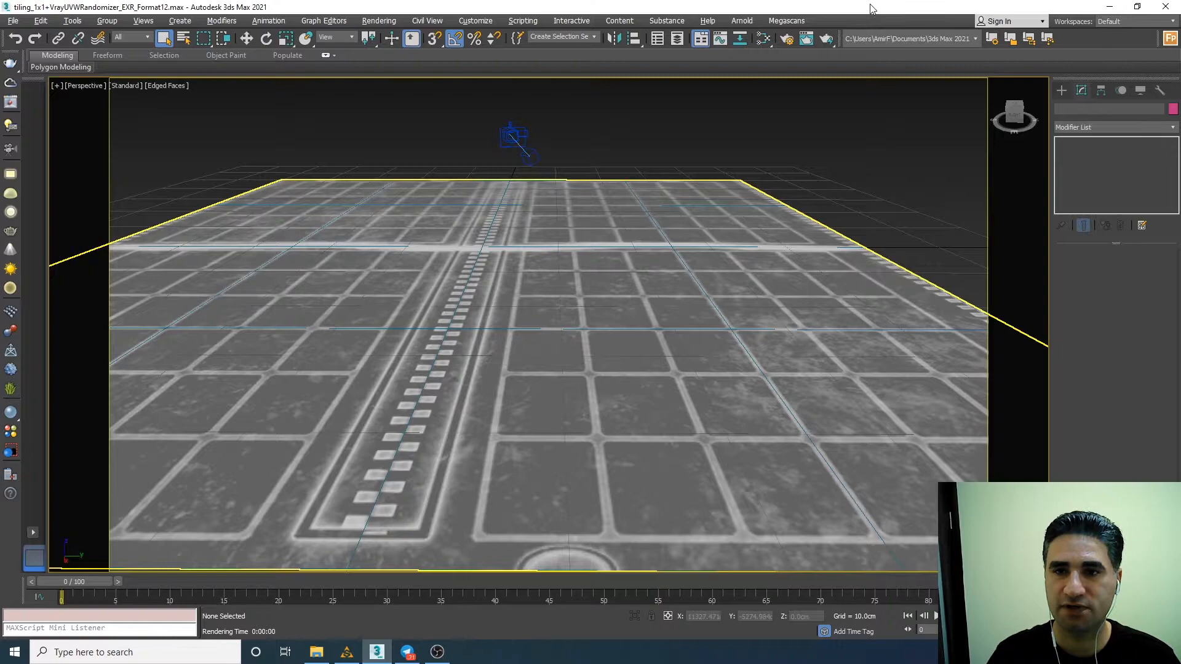
{"action": "right_click", "coordinate": [732, 100]}
{"action": "left_click", "coordinate": [718, 276]}
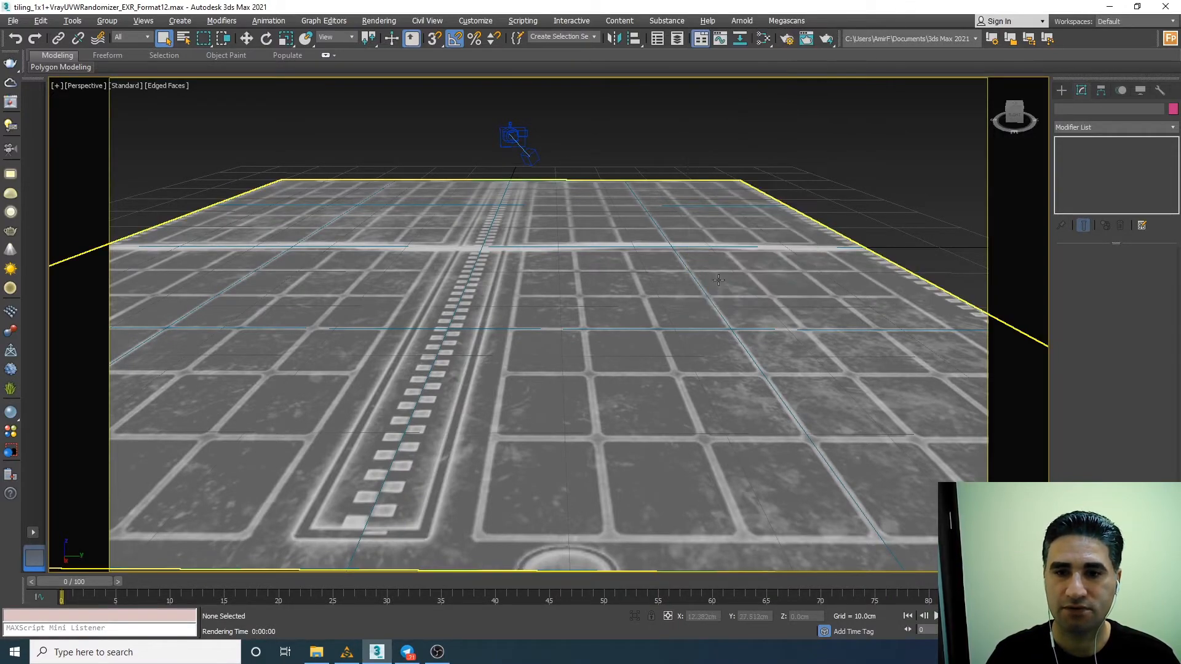
{"action": "left_click_drag", "start_coordinate": [0, 394], "coordinate": [639, 109]}
{"action": "left_click", "coordinate": [852, 142]}
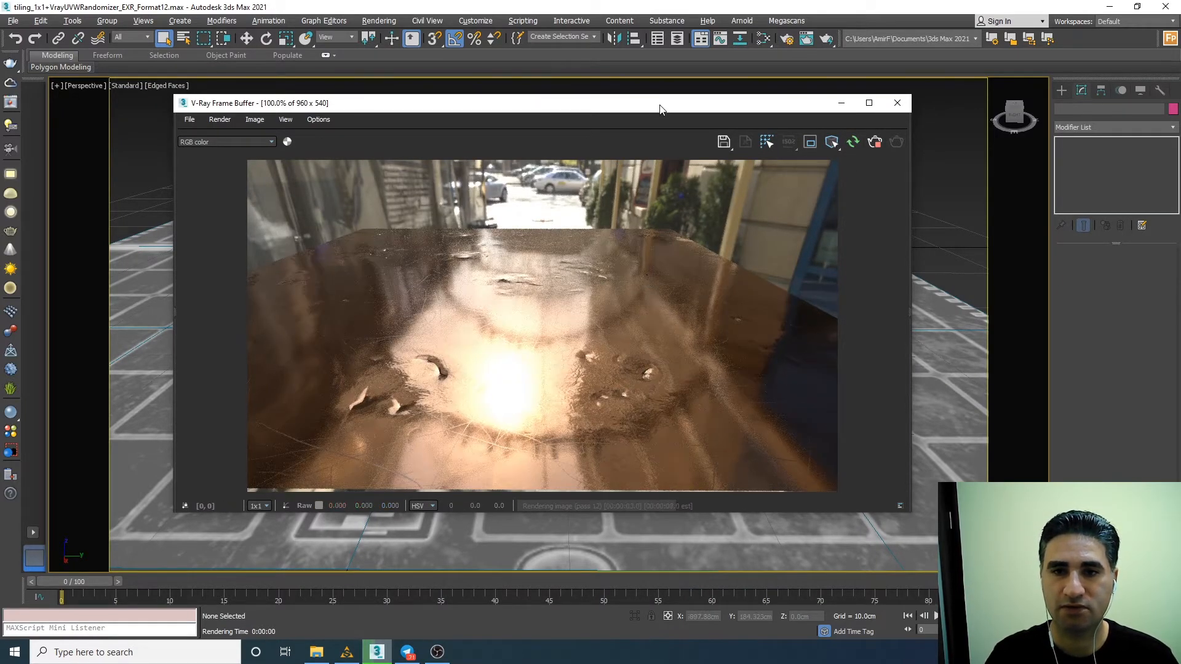
{"action": "left_click_drag", "start_coordinate": [658, 103], "coordinate": [575, 82]}
{"action": "middle_click_drag", "start_coordinate": [852, 375], "coordinate": [891, 400], "text": "alt"}
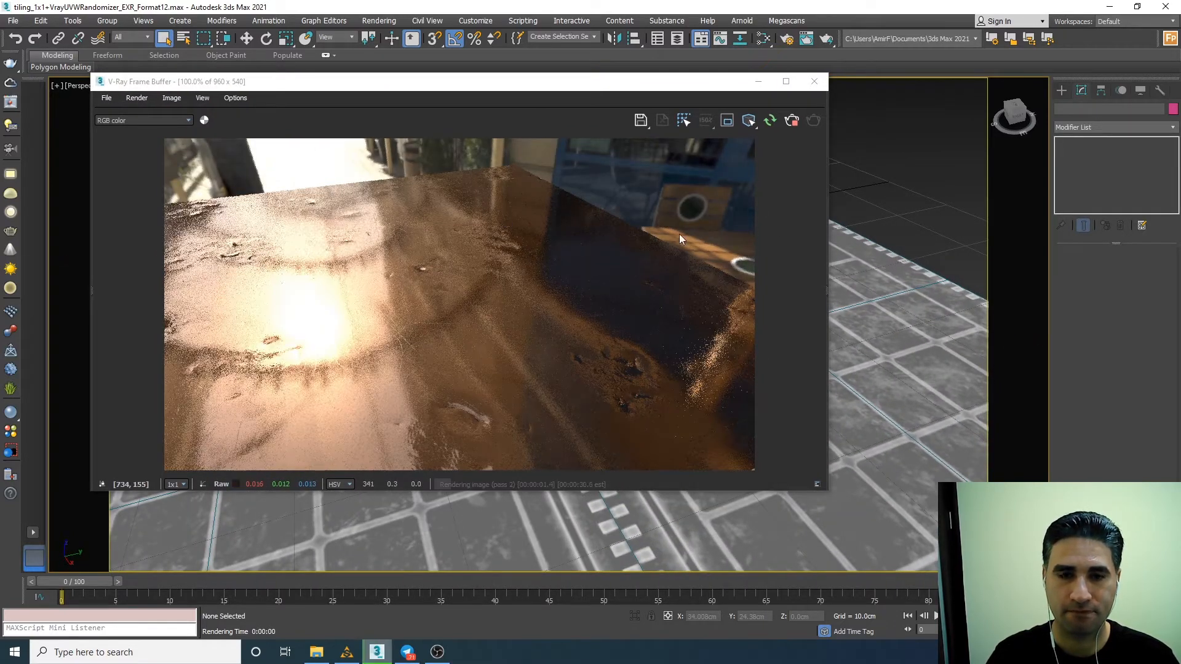
Compare the copper plane's reflections in Substance Alchemist with the 3ds Max V-Ray render from similar low viewing angles.
{"action": "left_click", "coordinate": [346, 652]}
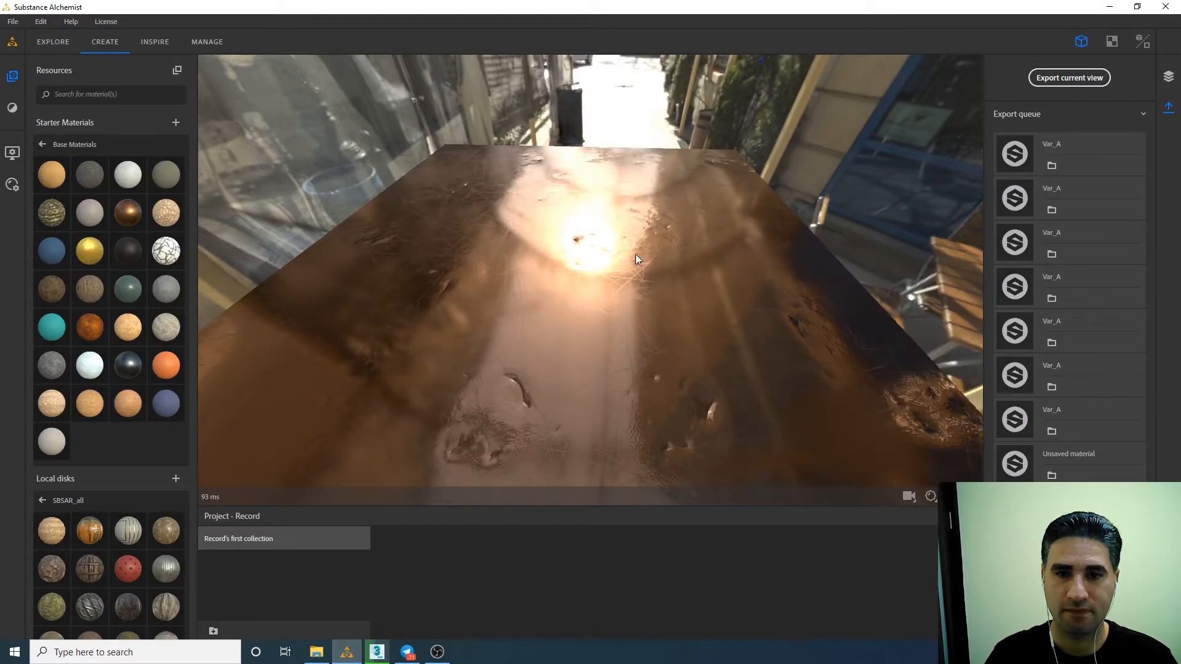
{"action": "mouse_move", "coordinate": [636, 254]}
{"action": "left_mouse_down"}
{"action": "mouse_move", "coordinate": [685, 222]}
{"action": "mouse_move", "coordinate": [588, 145]}
{"action": "mouse_move", "coordinate": [620, 210]}
{"action": "mouse_move", "coordinate": [617, 200]}
{"action": "mouse_move", "coordinate": [636, 289]}
{"action": "mouse_move", "coordinate": [612, 252]}
{"action": "left_mouse_up"}
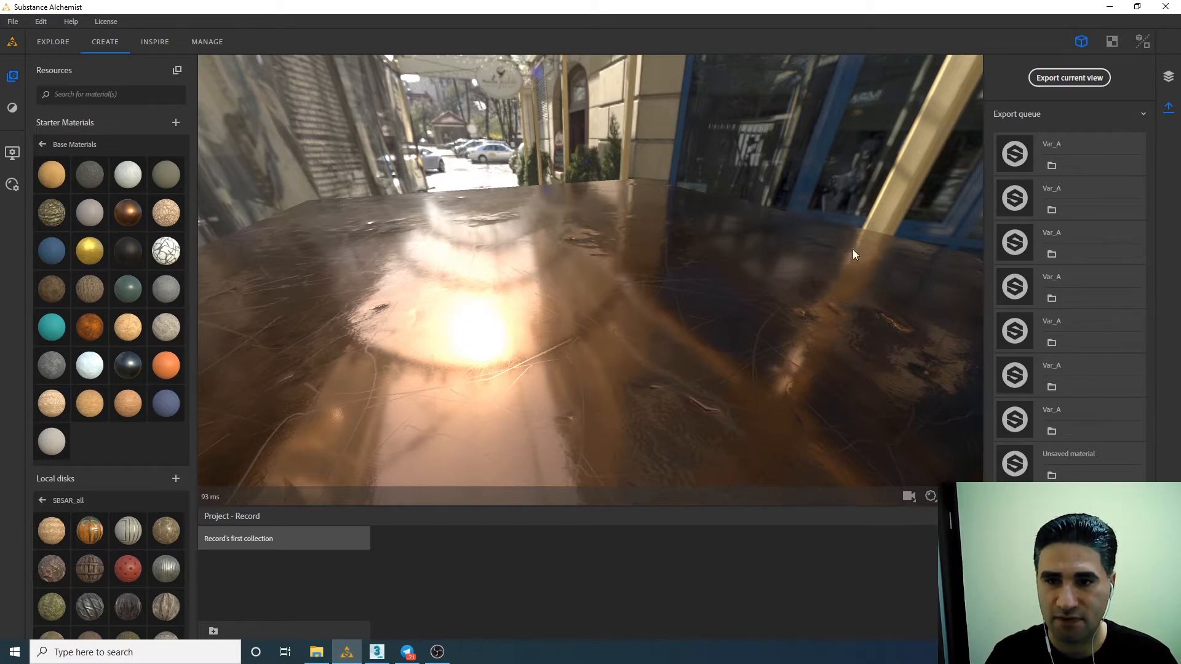
{"action": "left_click", "coordinate": [376, 652]}
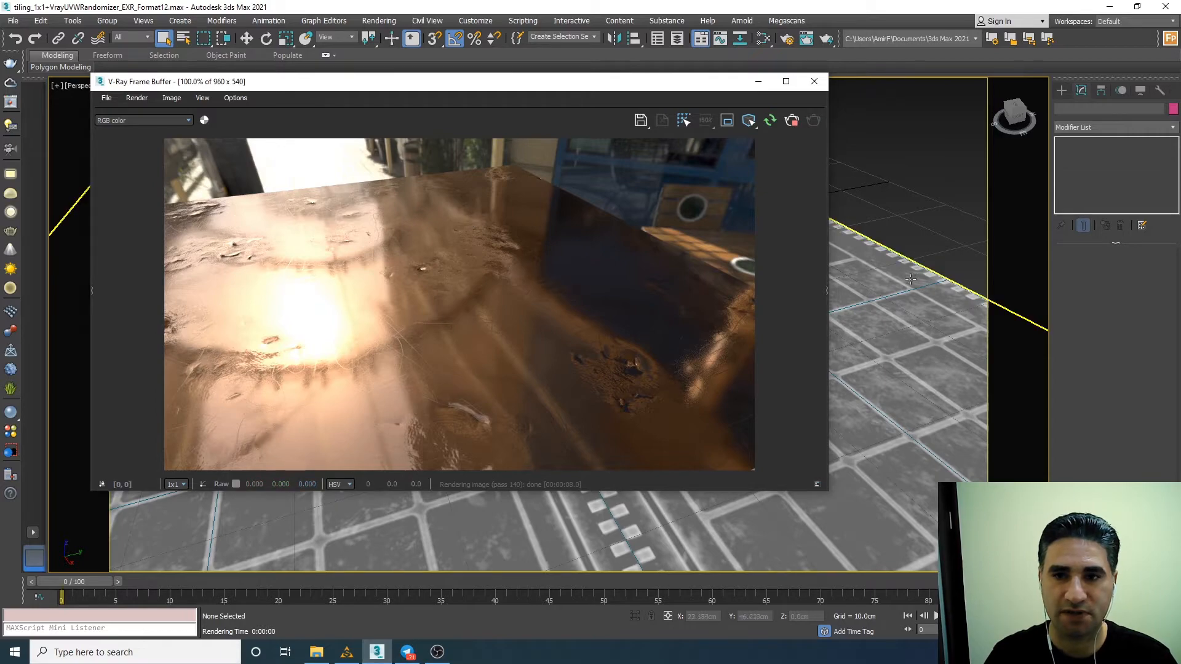
{"action": "mouse_move", "coordinate": [886, 281]}
{"action": "middle_mouse_down", "text": "alt"}
{"action": "mouse_move", "coordinate": [912, 260]}
{"action": "mouse_move", "coordinate": [922, 283]}
{"action": "mouse_move", "coordinate": [907, 270]}
{"action": "middle_mouse_up", "text": "alt"}
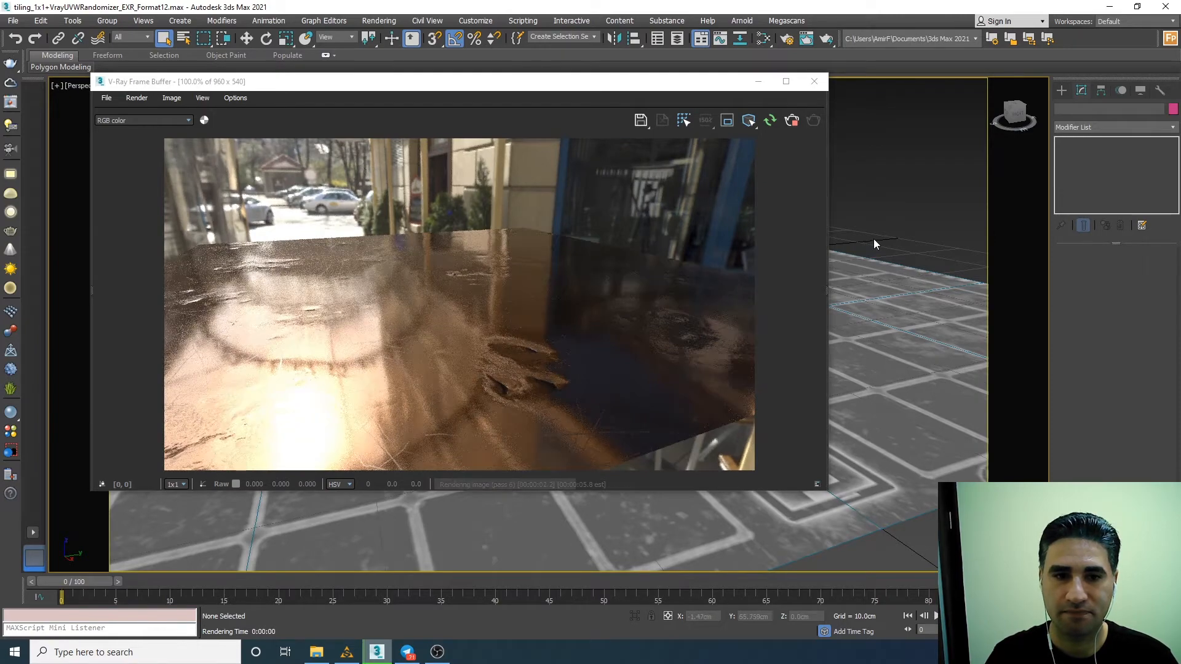
{"action": "left_click", "coordinate": [354, 651]}
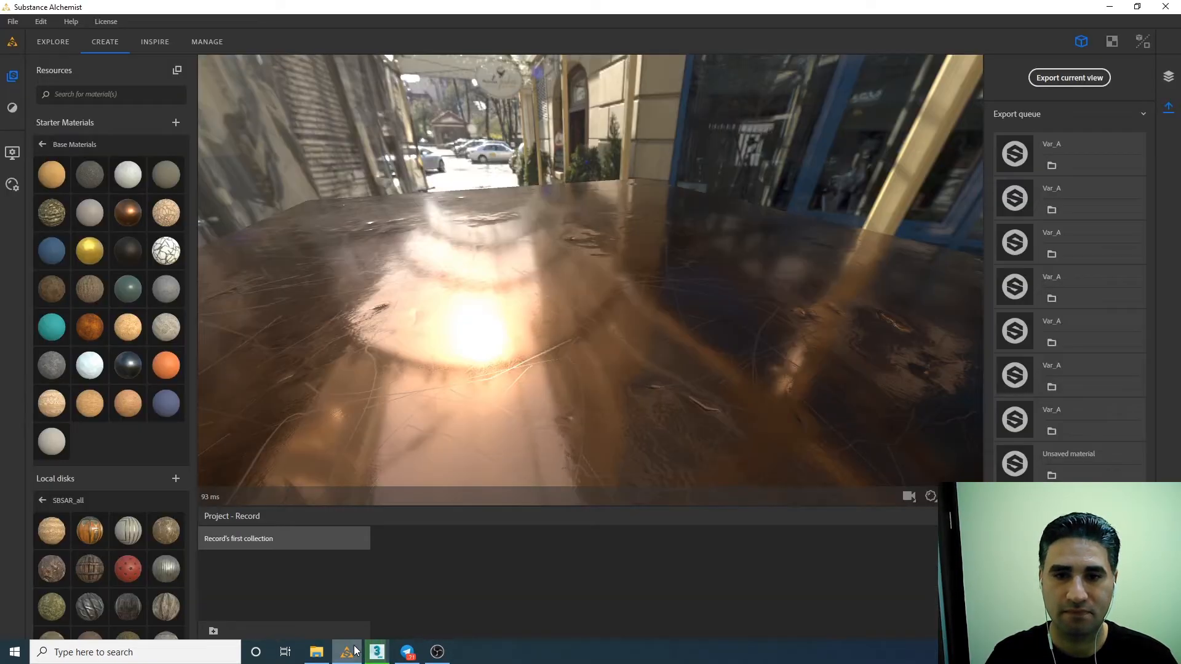
{"action": "left_click", "coordinate": [377, 652]}
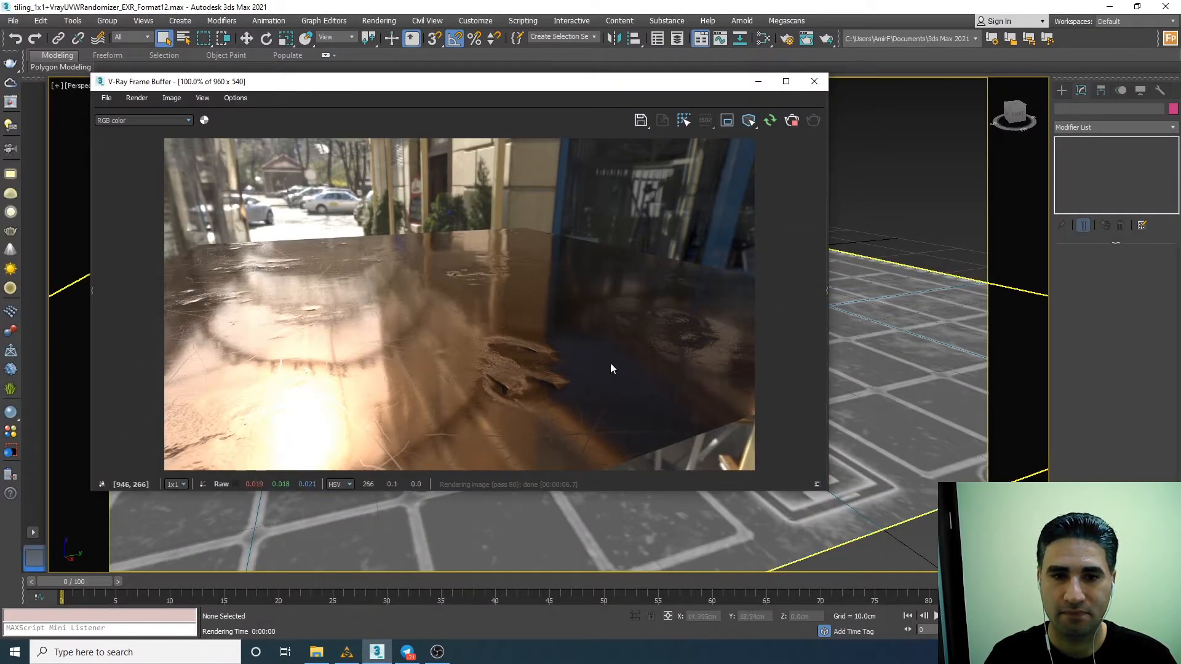
{"action": "left_click", "coordinate": [347, 653]}
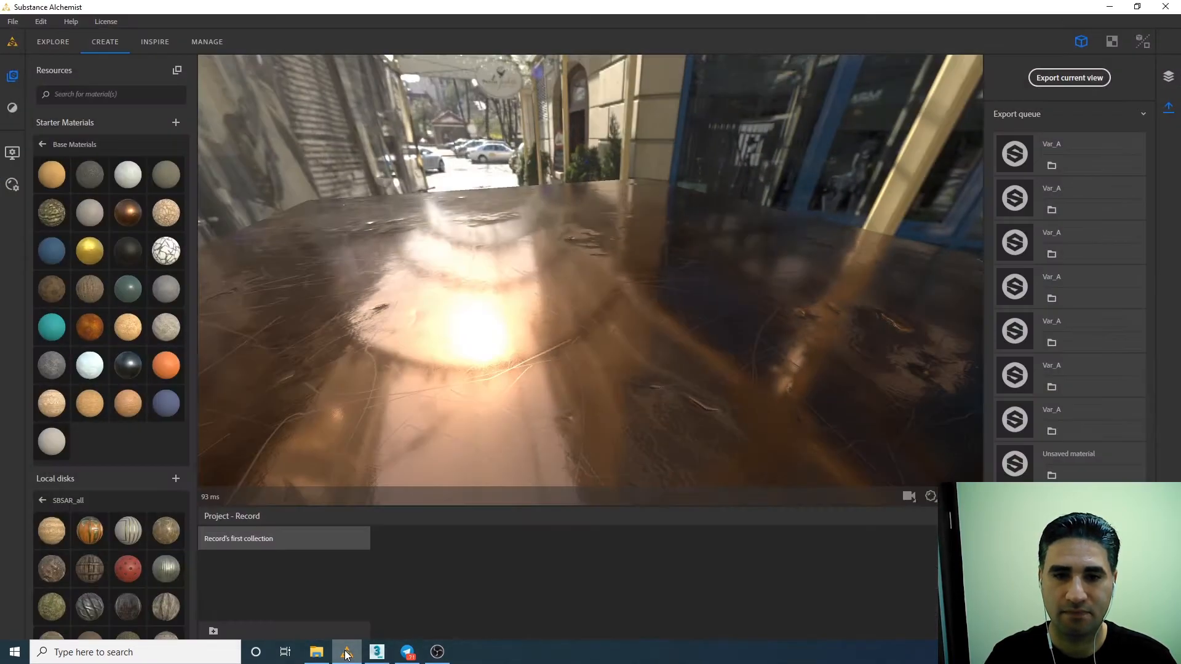
{"action": "left_click", "coordinate": [346, 654]}
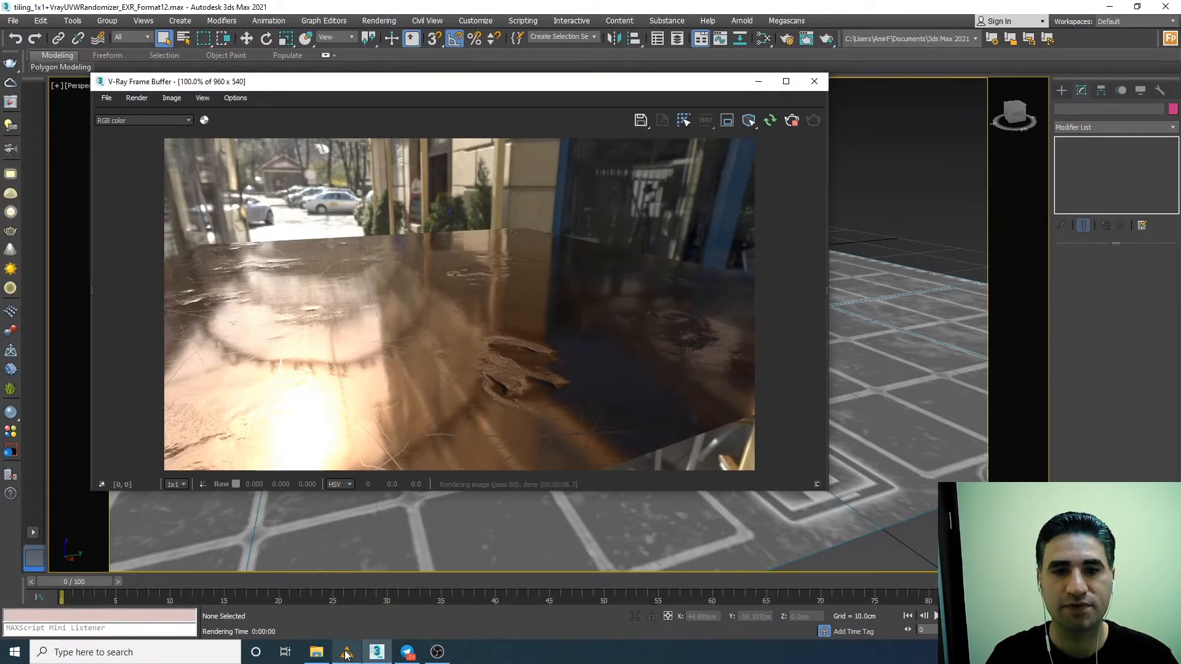
{"action": "left_click", "coordinate": [346, 653]}
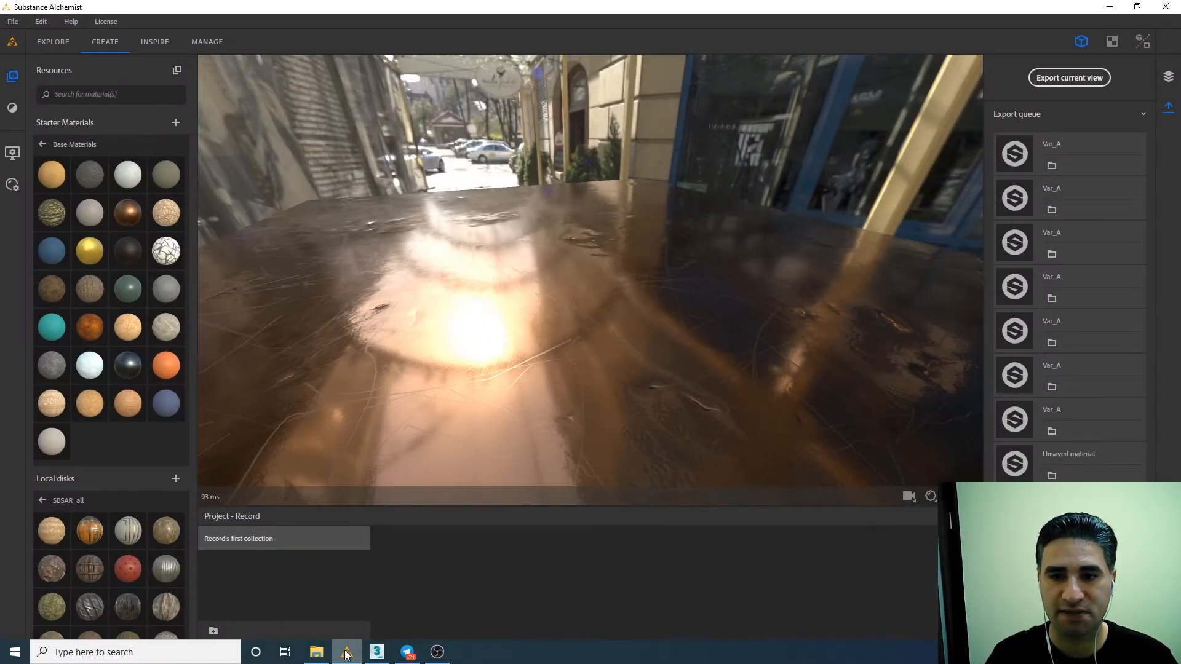
{"action": "left_click", "coordinate": [346, 653]}
Examine the interactive V-Ray render of the copper plane in 3ds Max from above, from farther away and at an oblique angle.
{"action": "key", "text": "shift+q"}
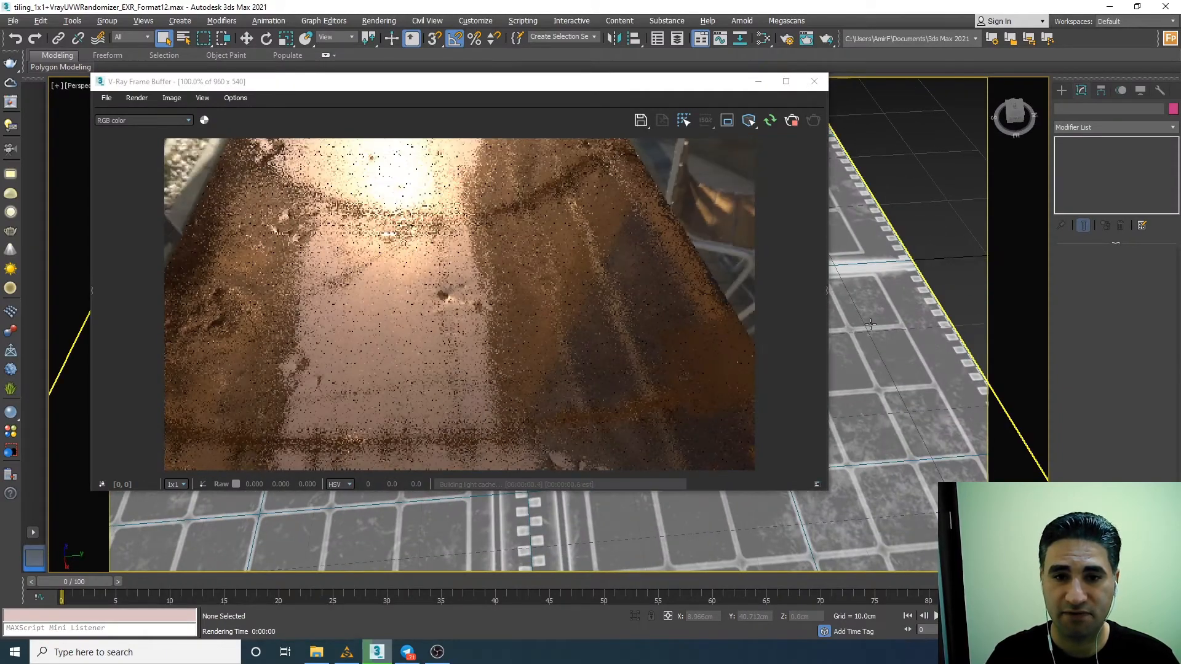
{"action": "scroll", "coordinate": [869, 324], "scroll_direction": "down", "scroll_amount": 3}
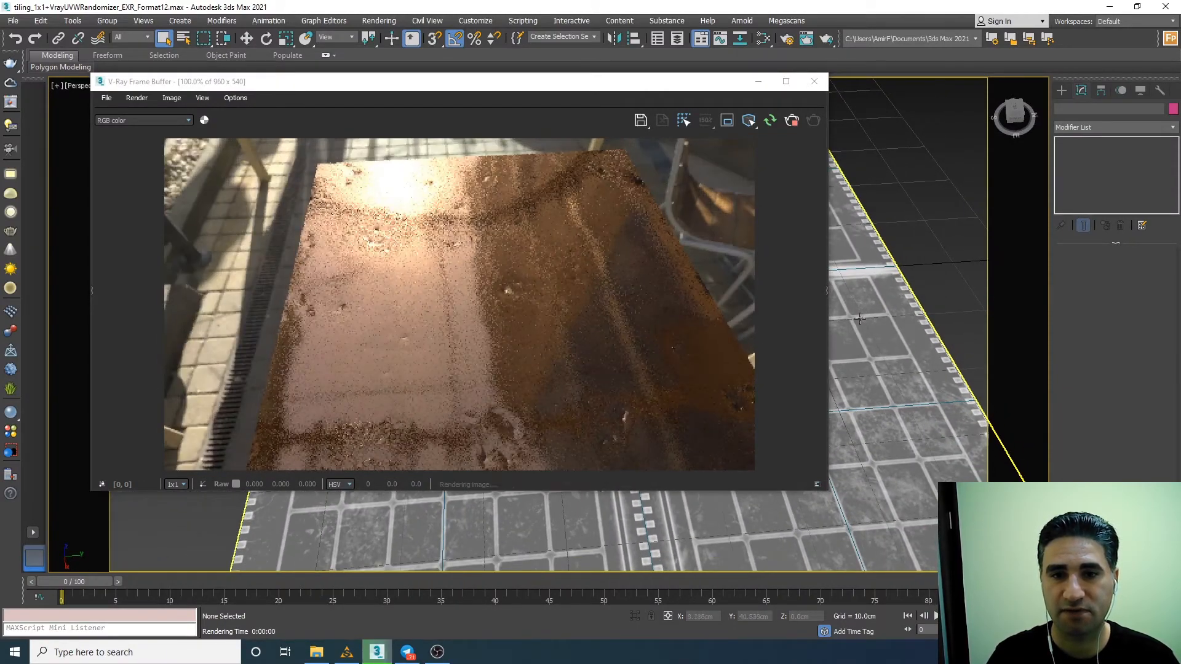
{"action": "scroll", "coordinate": [884, 329], "scroll_direction": "up", "scroll_amount": 2}
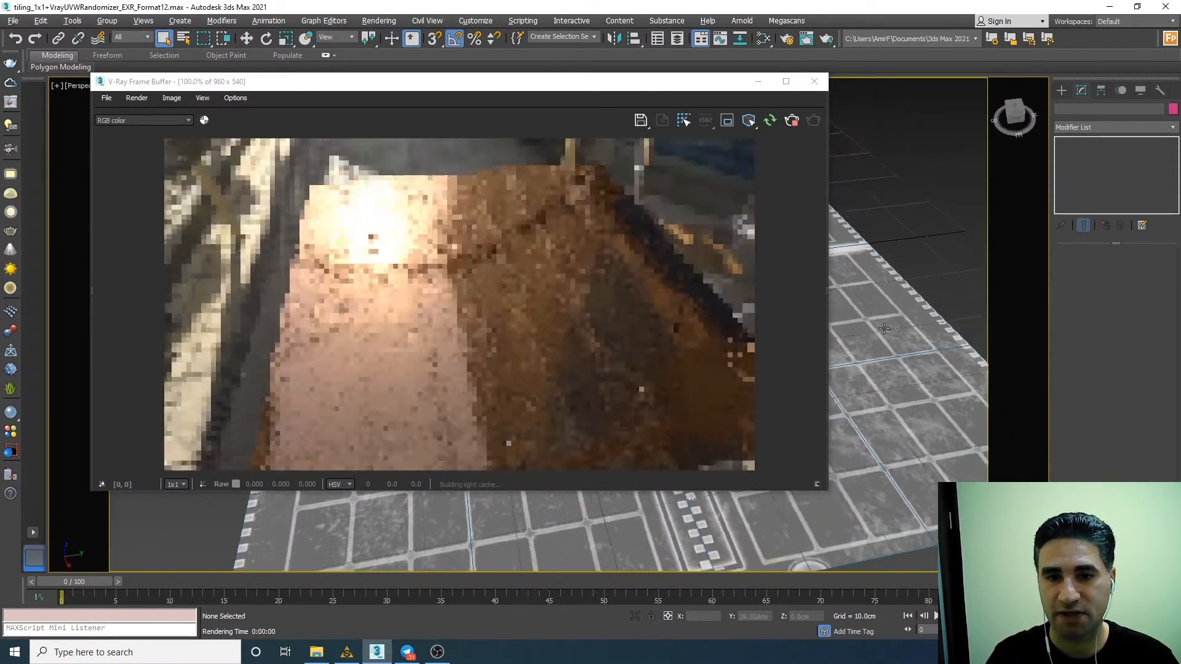
{"action": "middle_click_drag", "start_coordinate": [884, 329], "coordinate": [906, 301], "text": "alt"}
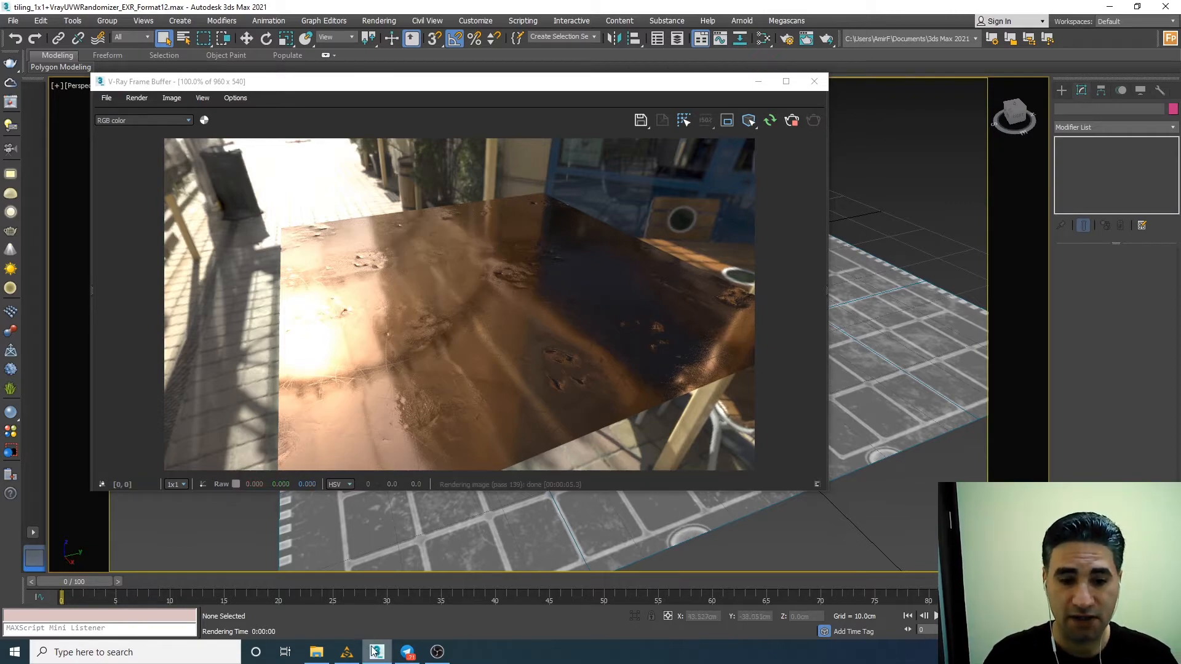
Set the Substance Alchemist preview's field of view to 62 degrees and compare the copper plane with the 3ds Max render from a matching angle.
{"action": "left_click", "coordinate": [347, 652]}
{"action": "left_click_drag", "start_coordinate": [627, 123], "coordinate": [648, 187]}
{"action": "left_click", "coordinate": [909, 495]}
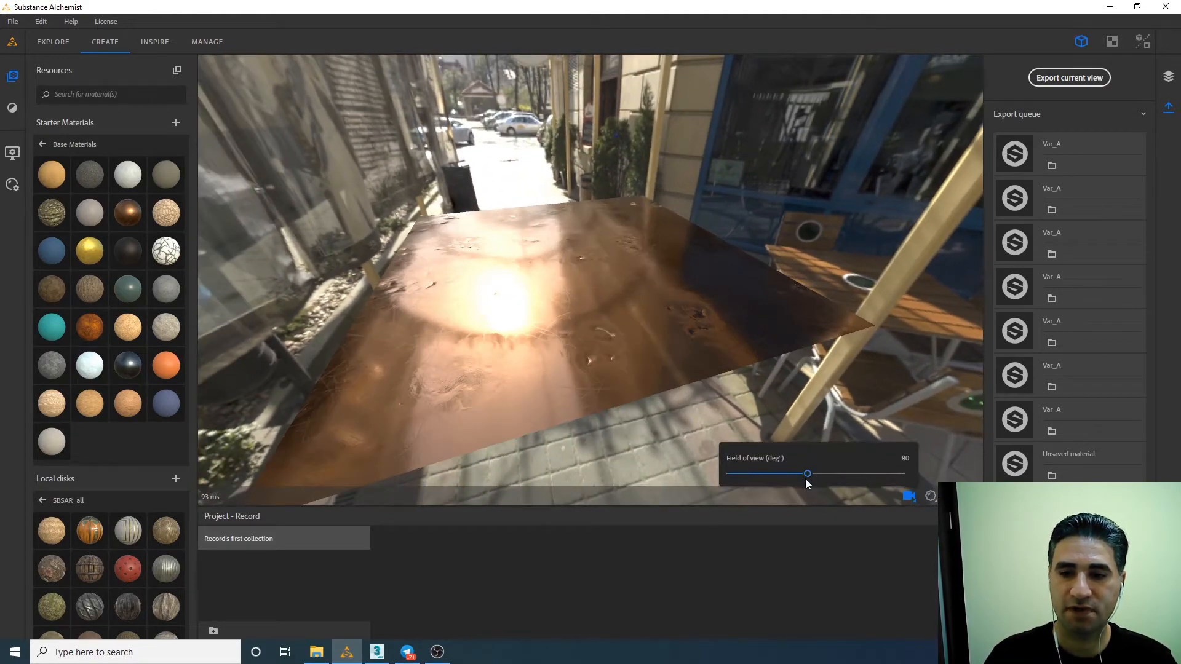
{"action": "left_click_drag", "start_coordinate": [805, 476], "coordinate": [788, 474]}
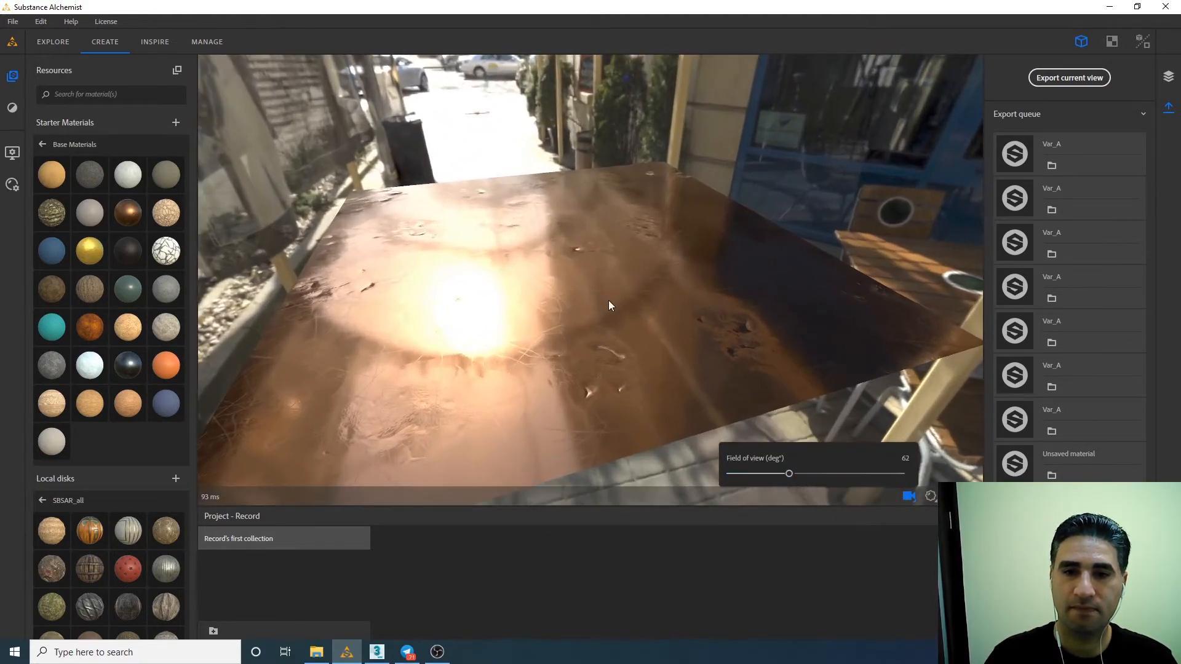
{"action": "left_click_drag", "start_coordinate": [608, 300], "coordinate": [651, 299]}
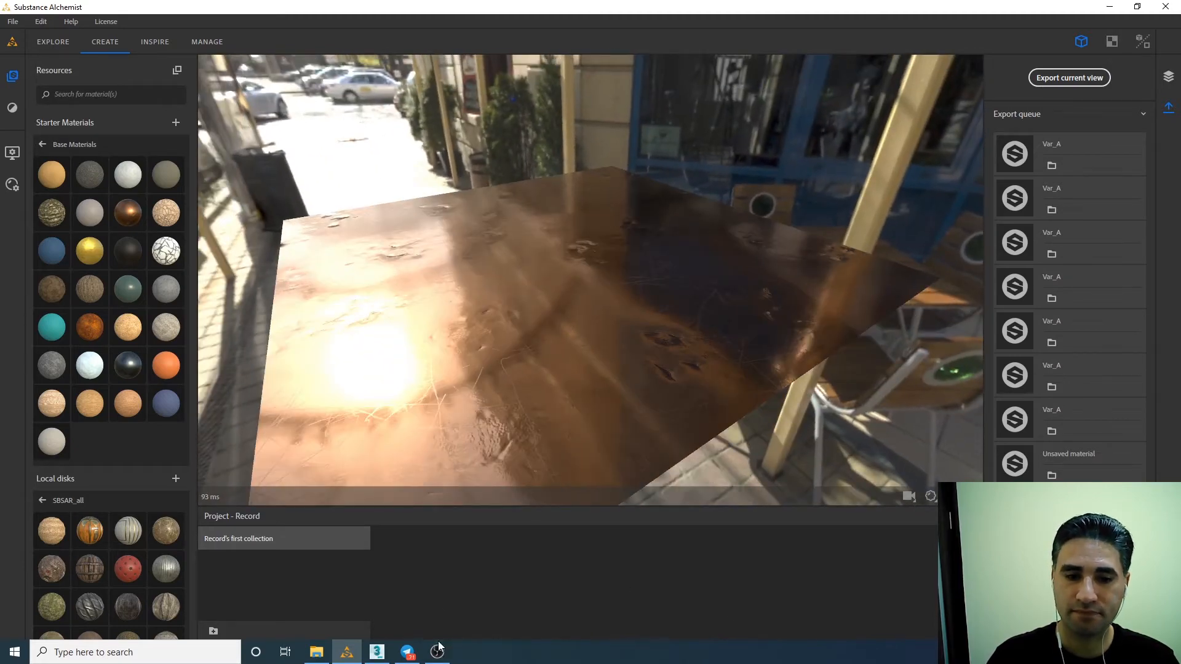
{"action": "left_click", "coordinate": [377, 652]}
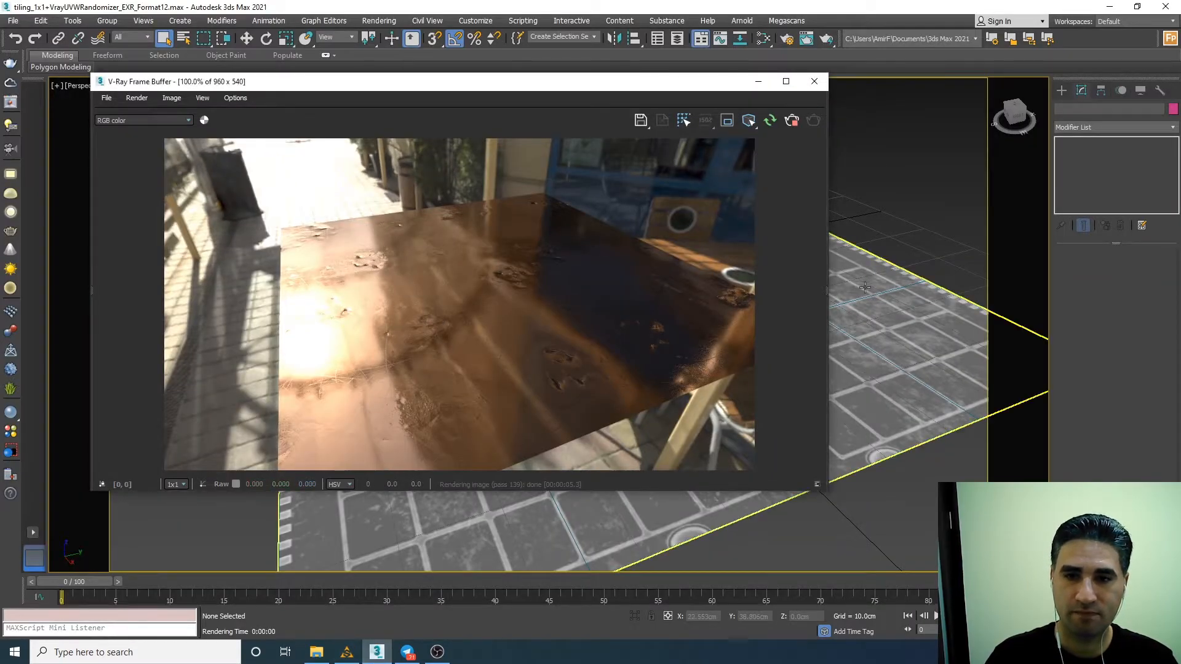
{"action": "middle_click_drag", "start_coordinate": [900, 277], "coordinate": [875, 284], "text": "alt"}
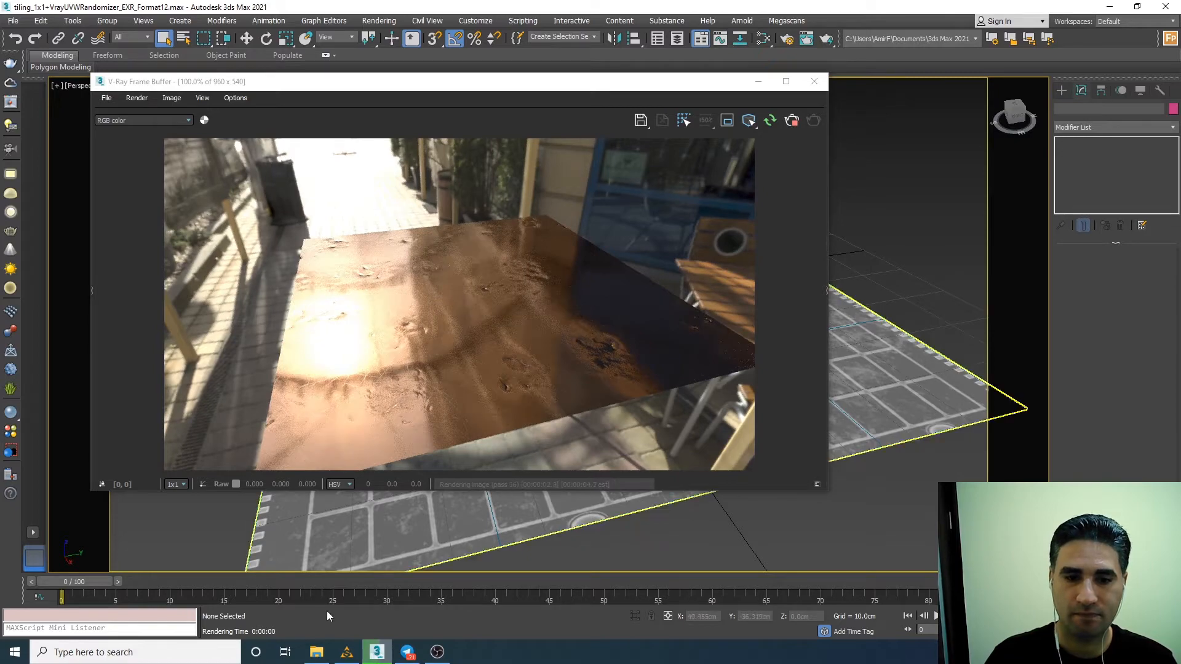
Switch to Substance Alchemist, delete the Copper layer and apply the Pine Tree Bark base material to the plane.
{"action": "left_click", "coordinate": [347, 650]}
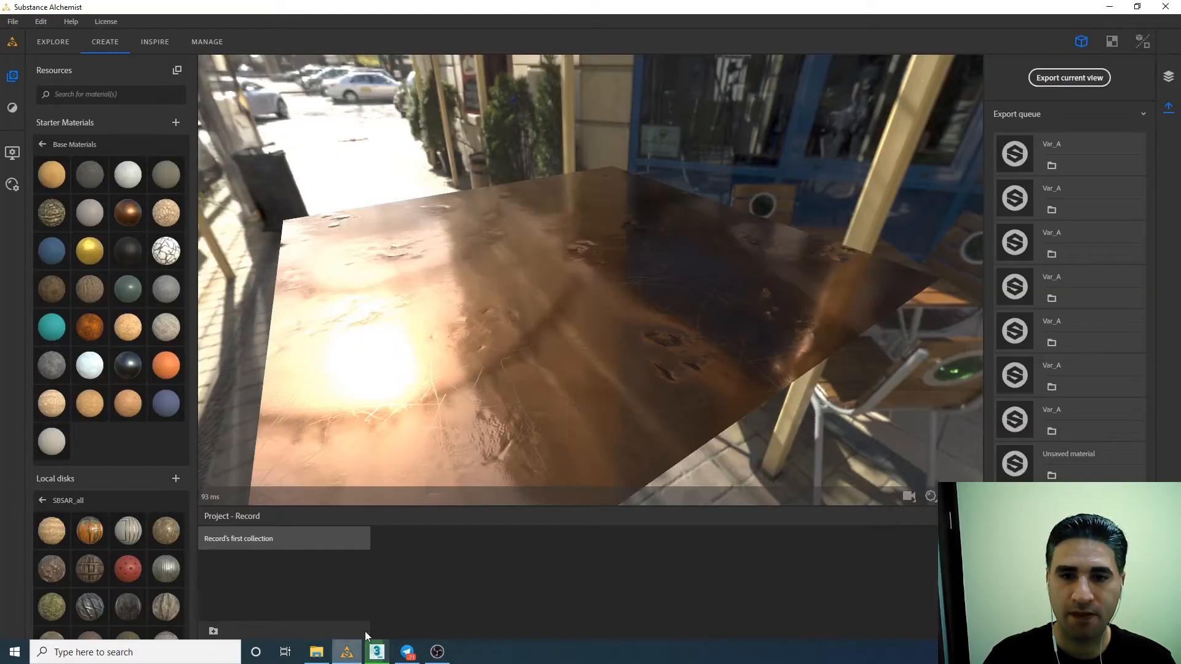
{"action": "left_click", "coordinate": [1167, 76]}
{"action": "left_click", "coordinate": [1112, 109]}
{"action": "left_click", "coordinate": [1140, 65]}
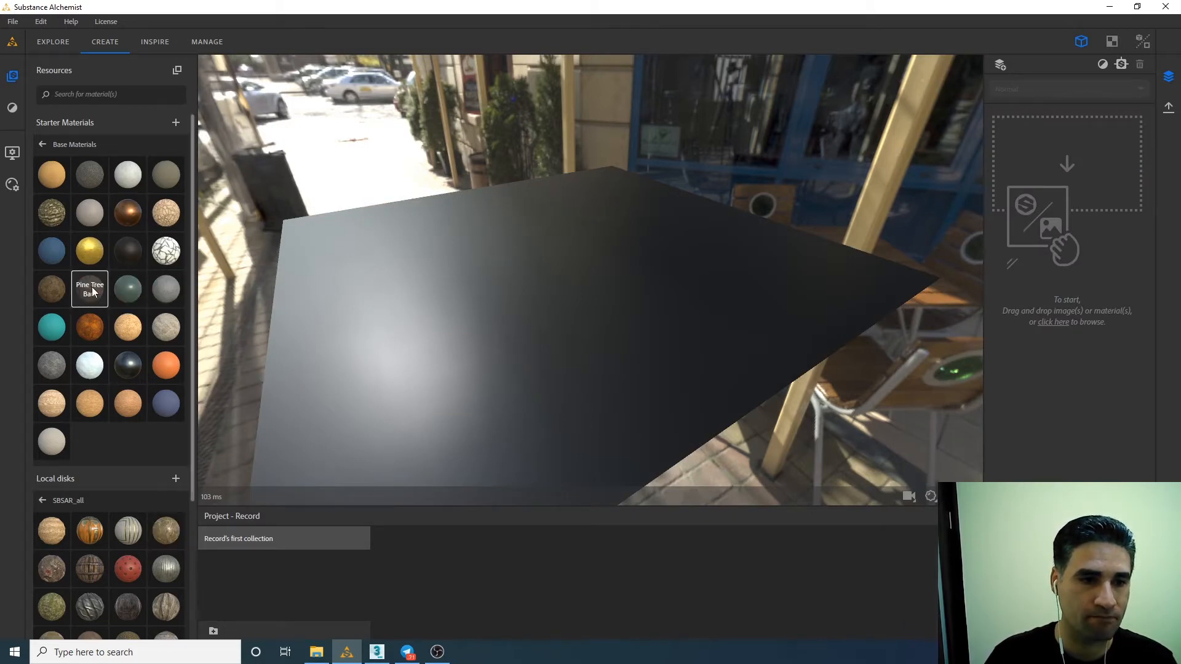
{"action": "left_click_drag", "start_coordinate": [90, 288], "coordinate": [621, 320]}
Export the Pine Tree Bark material as 2048 x 2048 EXR maps named Var_A to the max folder, replacing all existing files.
{"action": "left_click", "coordinate": [1169, 108]}
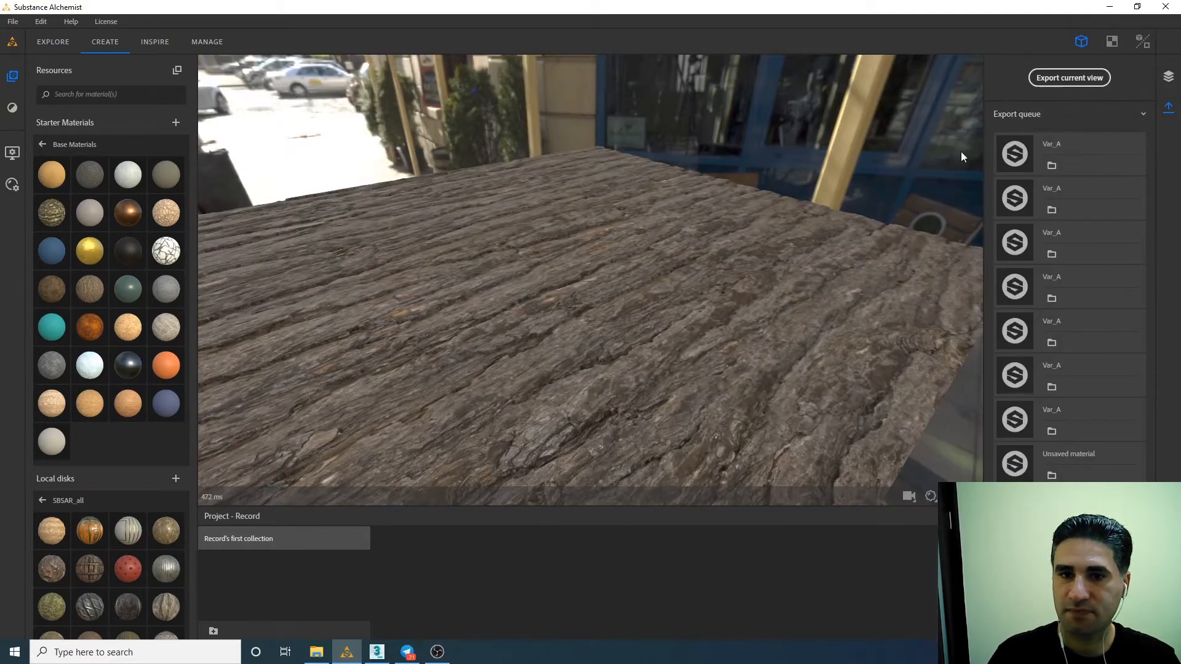
{"action": "left_click_drag", "start_coordinate": [960, 151], "coordinate": [638, 328]}
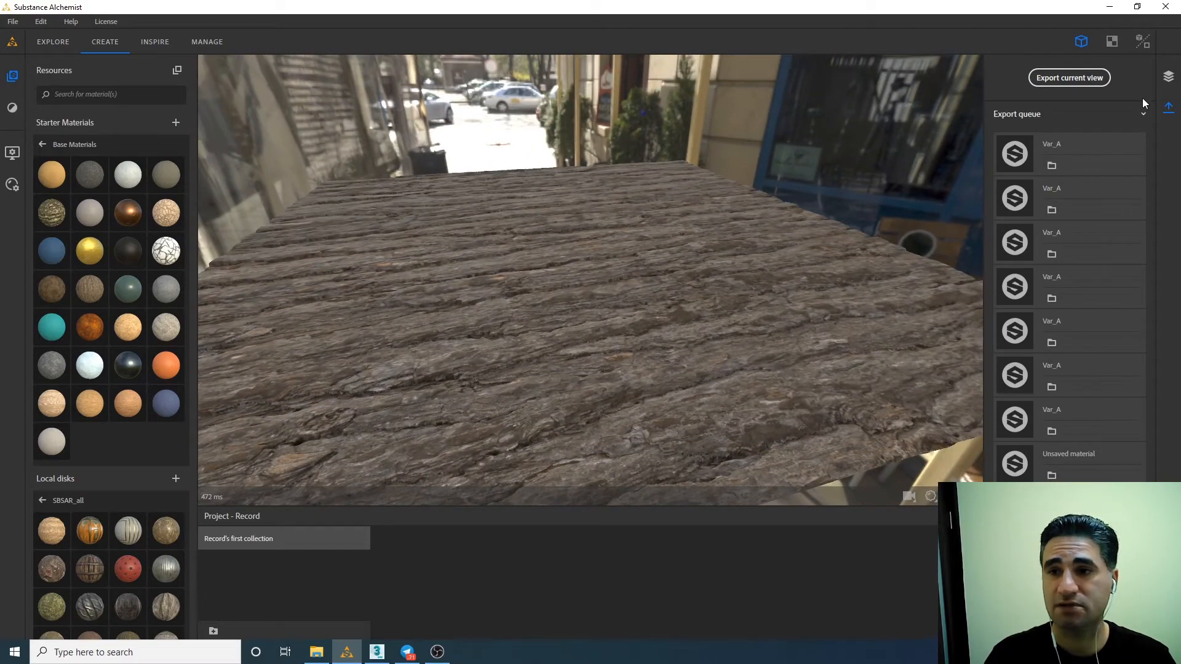
{"action": "left_click", "coordinate": [1094, 77]}
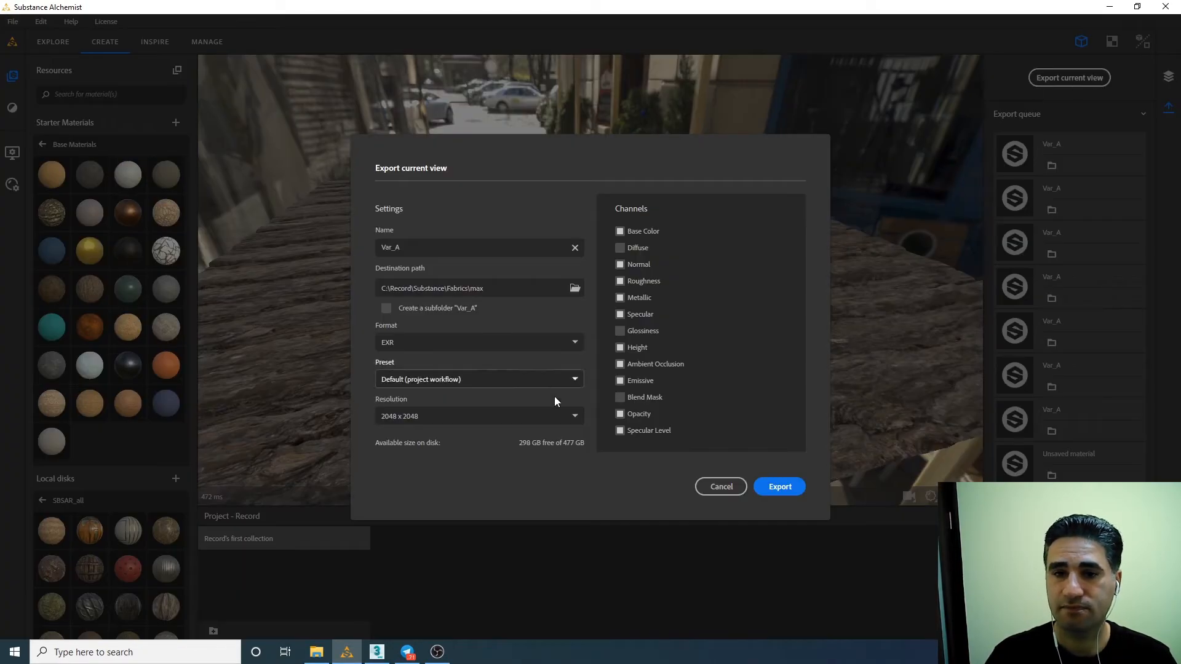
{"action": "left_click", "coordinate": [780, 486]}
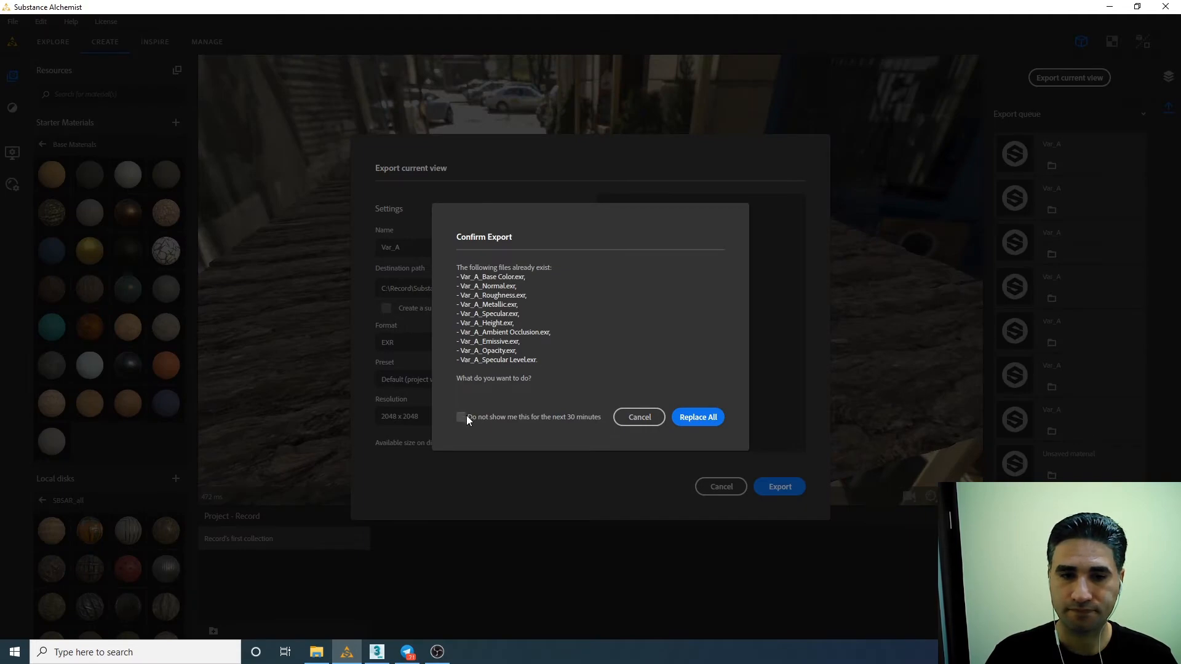
{"action": "left_click", "coordinate": [695, 418]}
Switch to 3ds Max and restart the V-Ray interactive render with the exported pine bark maps.
{"action": "left_click", "coordinate": [377, 652]}
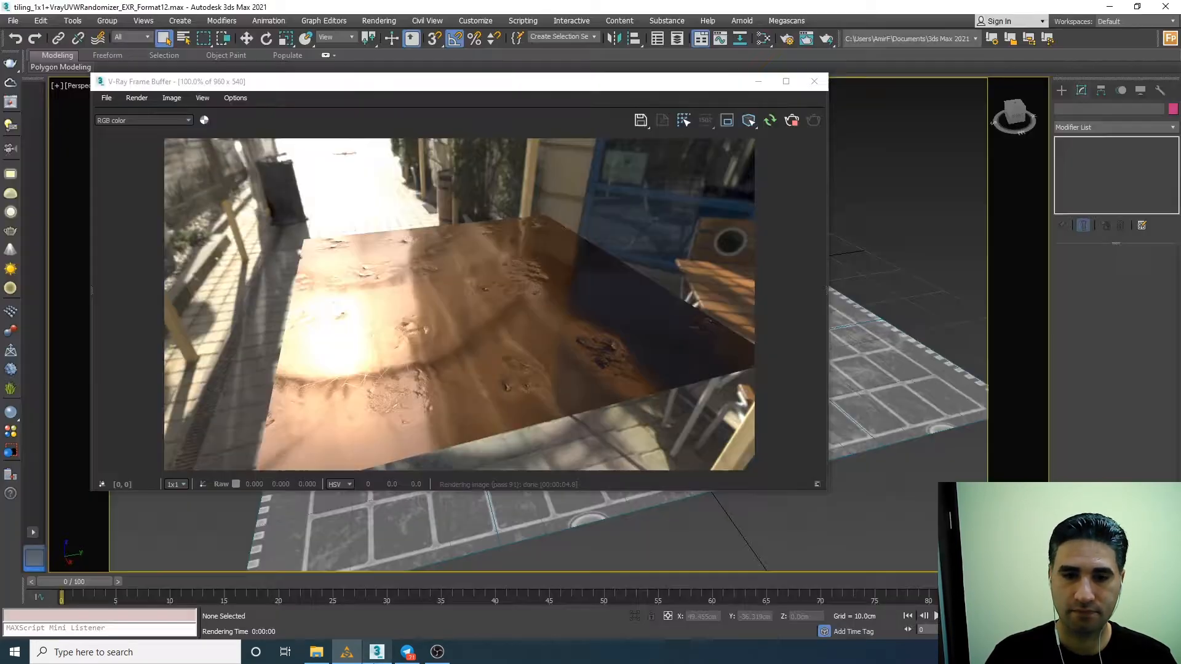
{"action": "left_click", "coordinate": [351, 657]}
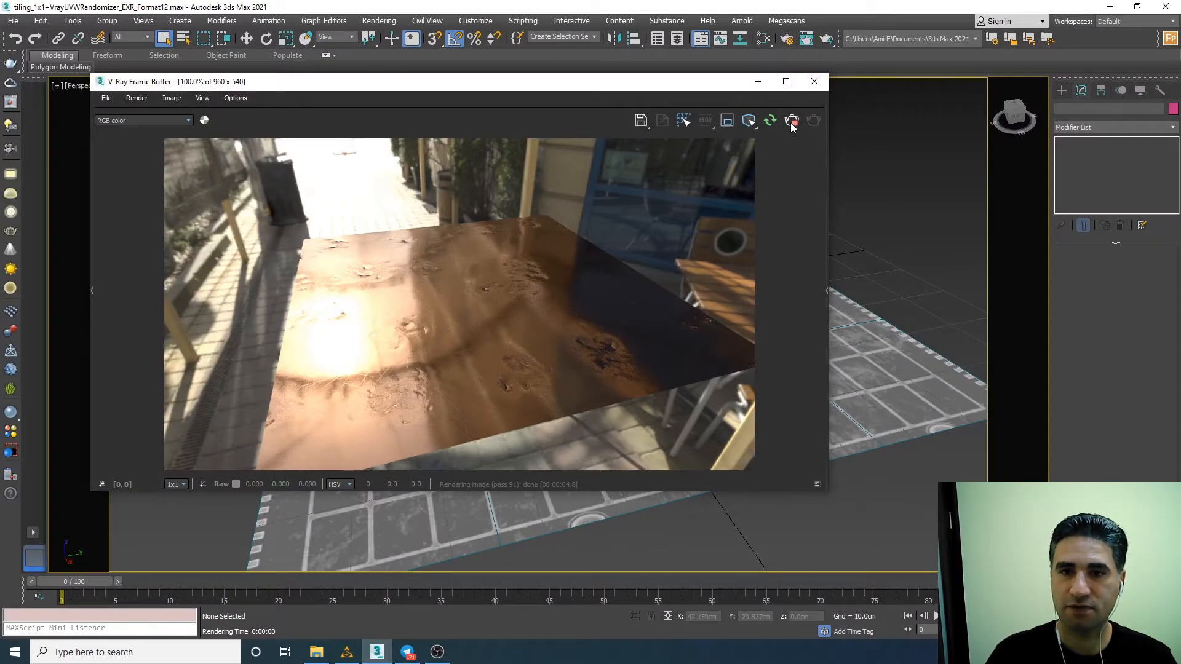
{"action": "left_click", "coordinate": [791, 123]}
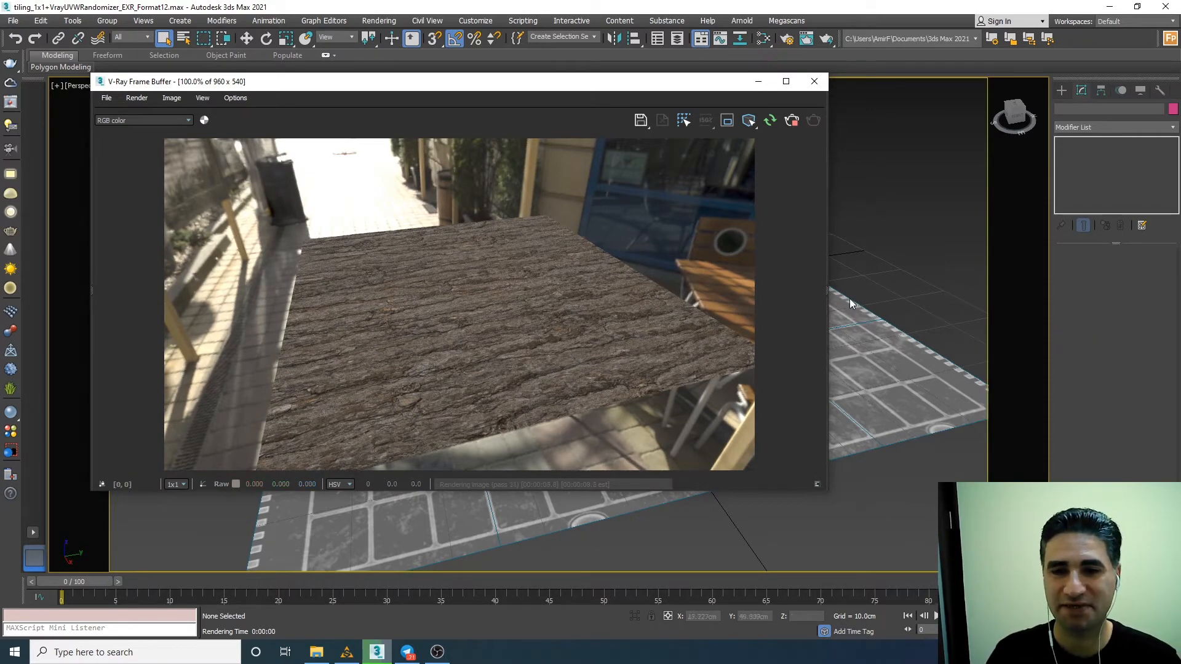
Compare the bark plane's V-Ray render with the Substance Alchemist preview from a matching low front angle.
{"action": "middle_click_drag", "start_coordinate": [886, 298], "coordinate": [844, 286], "text": "alt"}
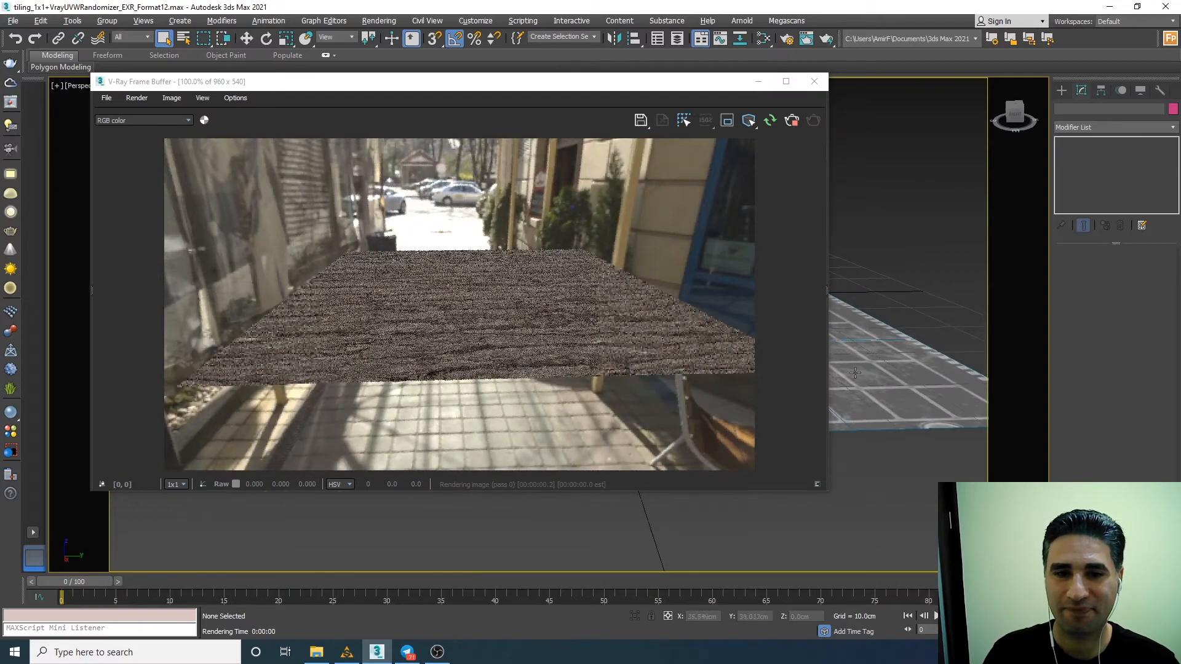
{"action": "scroll", "coordinate": [858, 390], "scroll_direction": "up", "scroll_amount": 6}
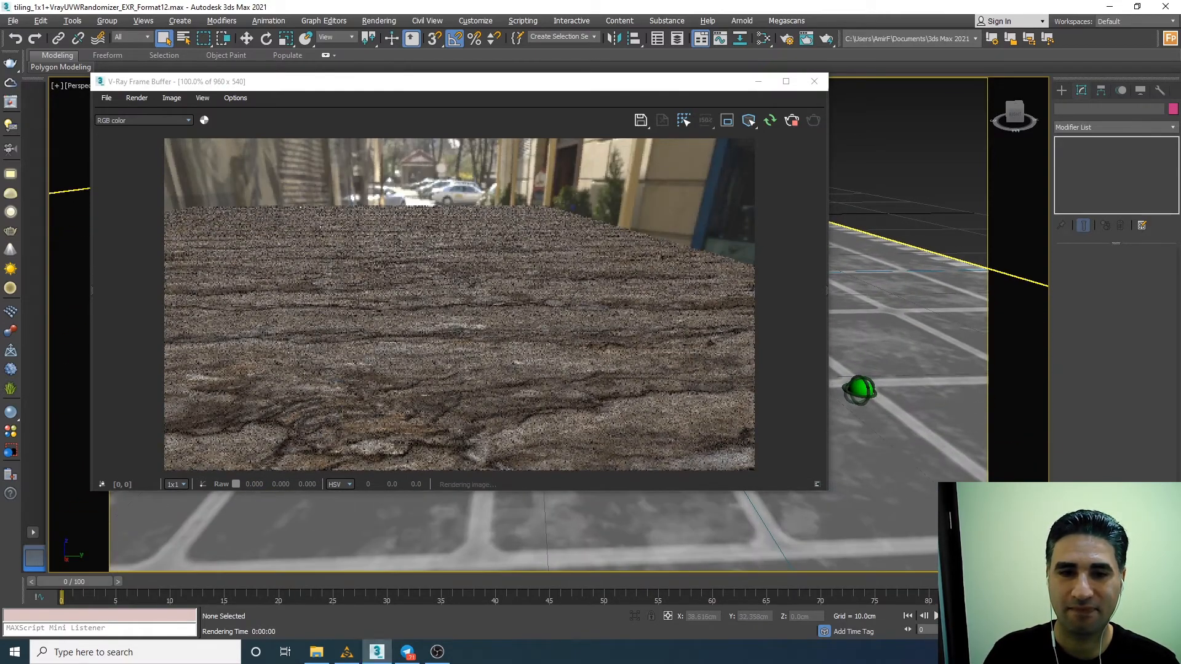
{"action": "scroll", "coordinate": [858, 389], "scroll_direction": "down", "scroll_amount": 4}
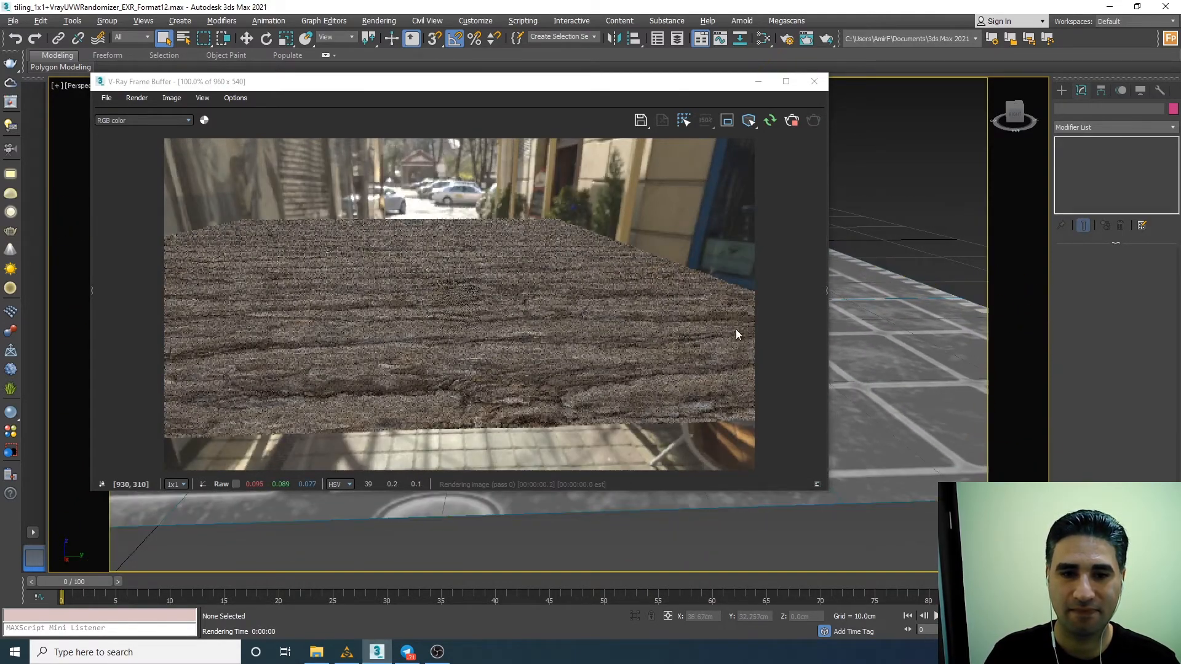
{"action": "mouse_move", "coordinate": [357, 660]}
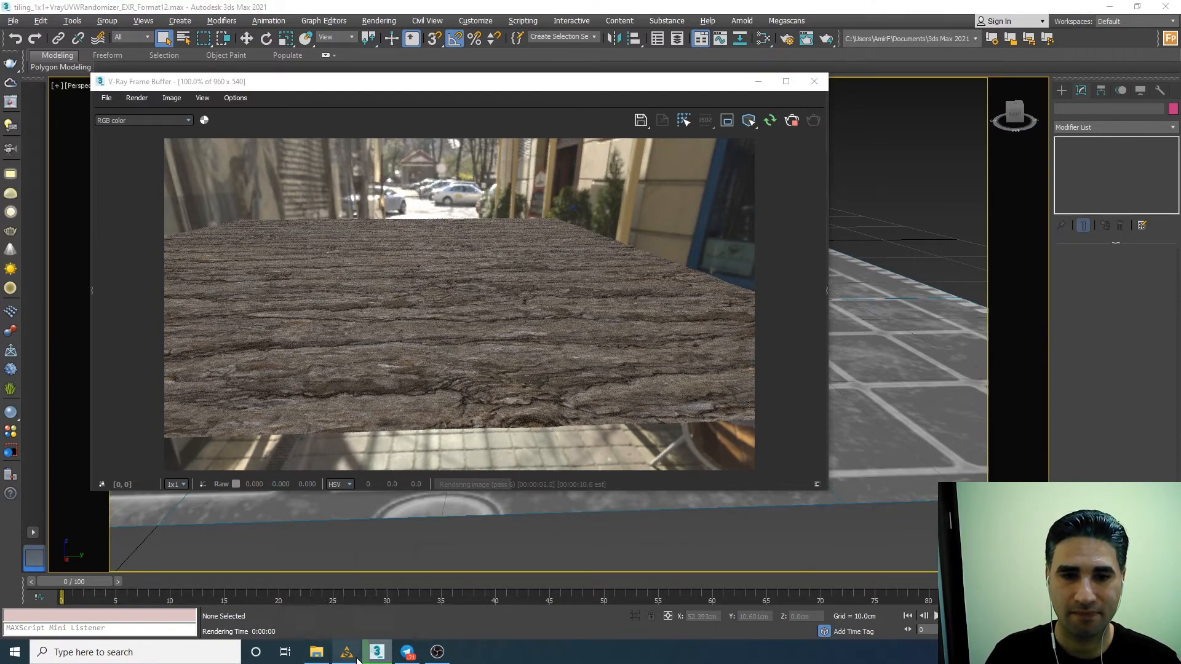
{"action": "left_click", "coordinate": [393, 578]}
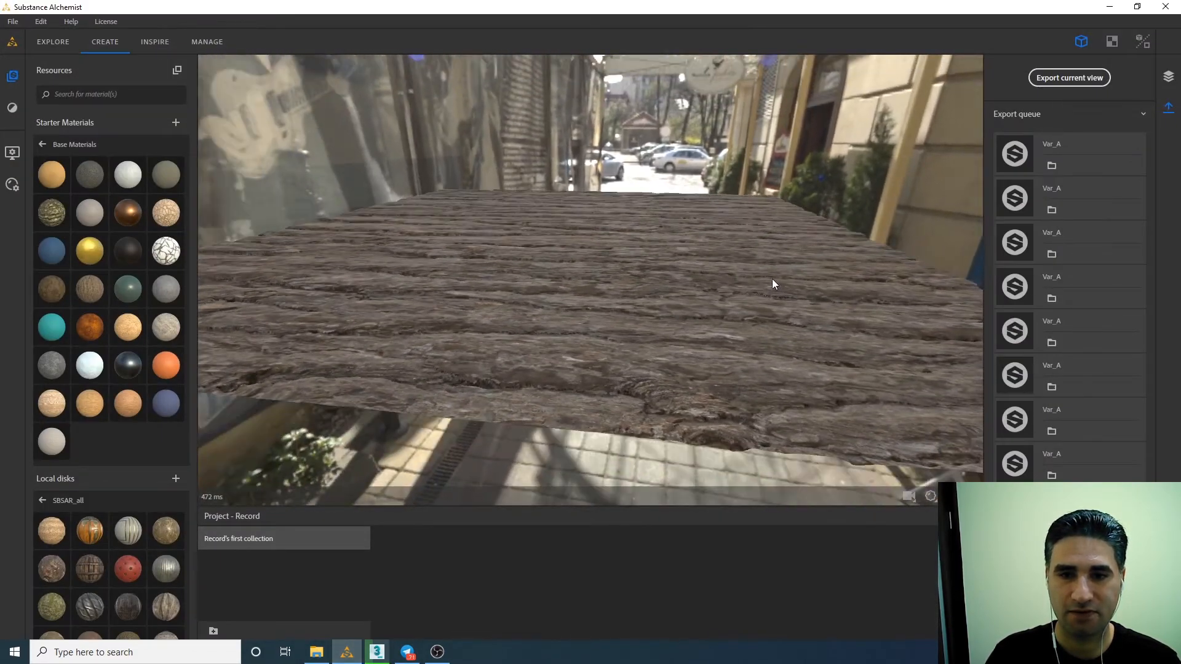
{"action": "left_click_drag", "start_coordinate": [773, 279], "coordinate": [692, 333]}
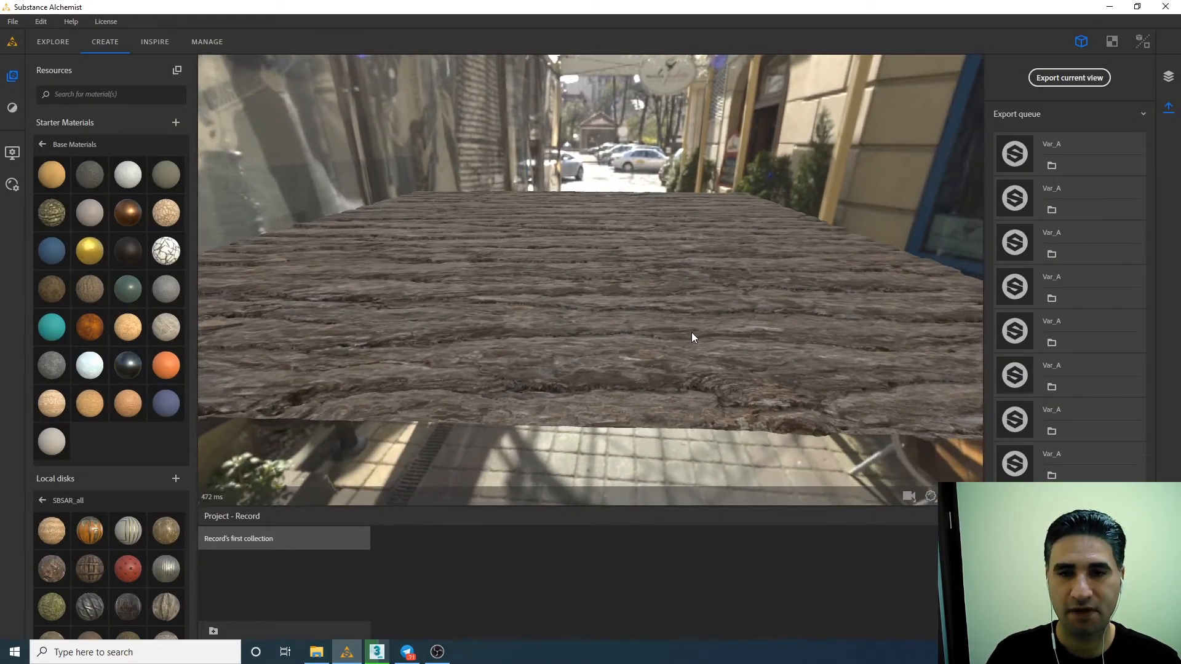
{"action": "left_click", "coordinate": [376, 653]}
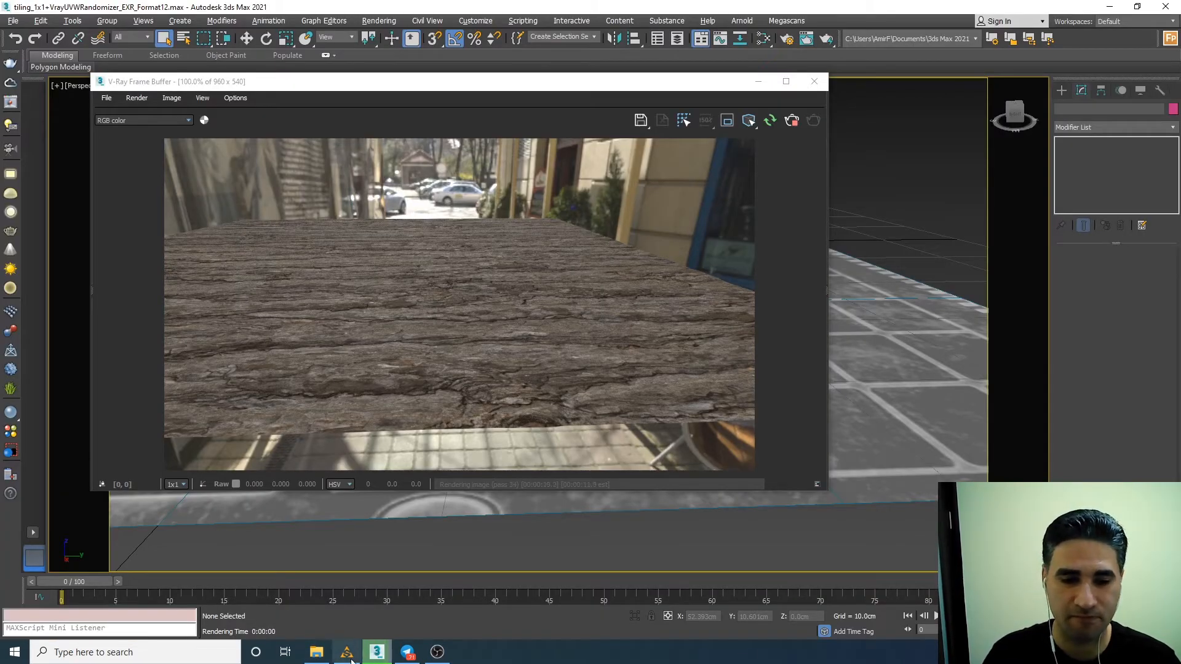
Switch to Substance Alchemist, delete the Pine Tree Bark layer and apply the Castle Main Gate material to the plane.
{"action": "left_click", "coordinate": [347, 652]}
{"action": "left_click", "coordinate": [1168, 76]}
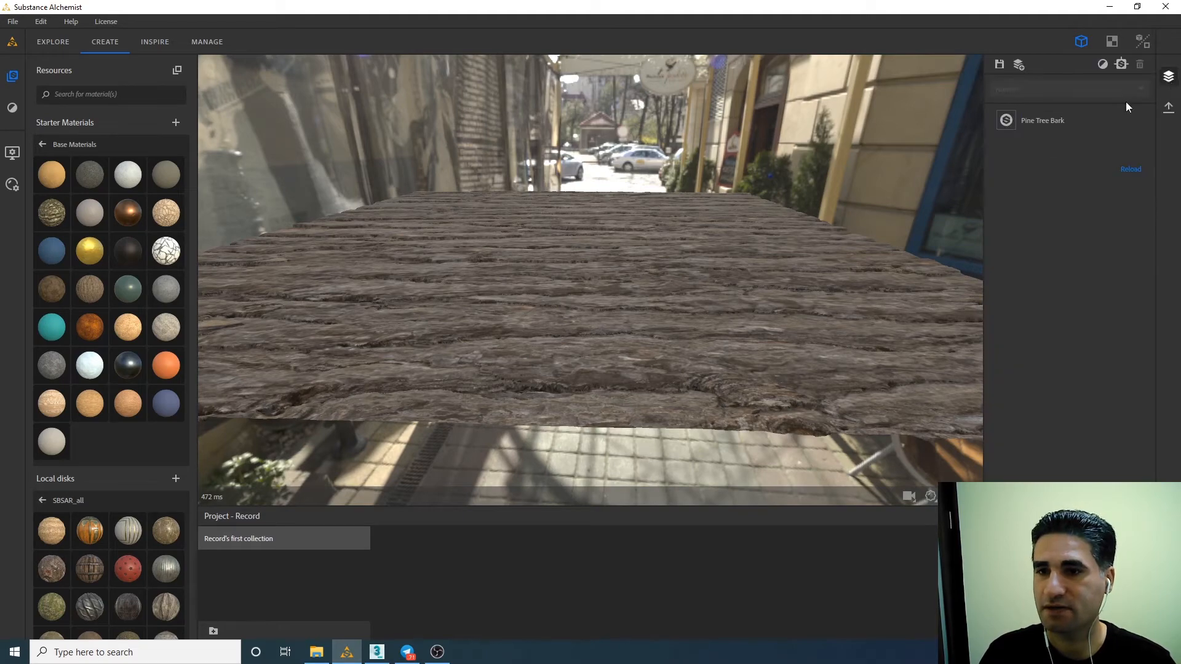
{"action": "left_click", "coordinate": [1039, 126]}
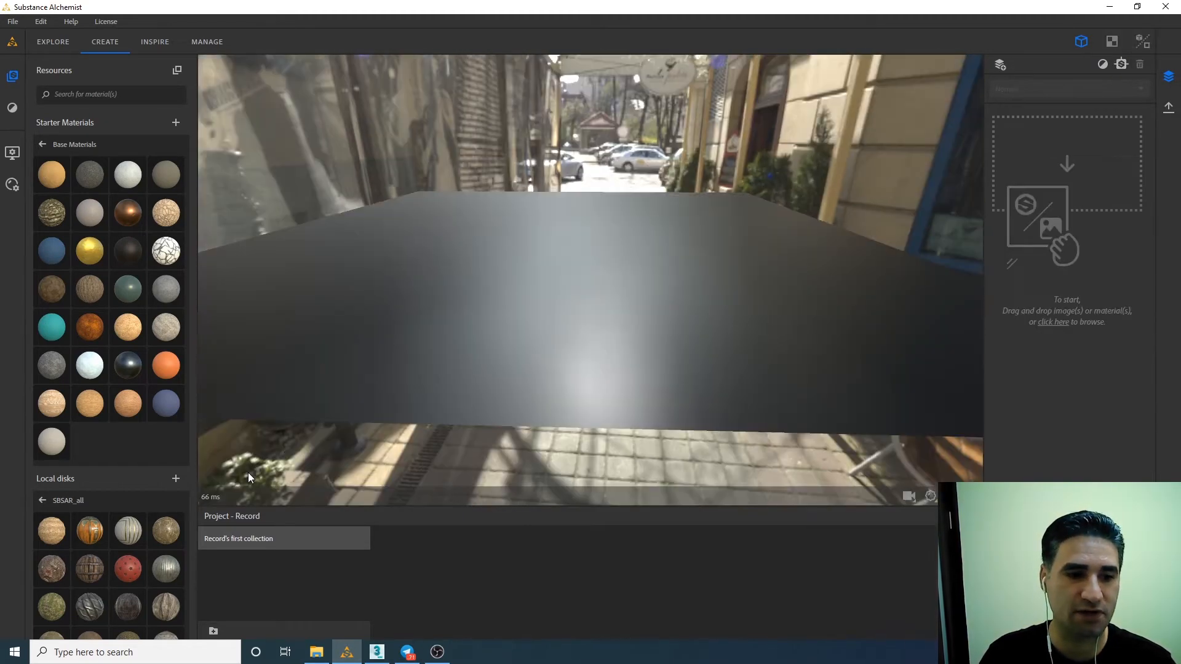
{"action": "left_click_drag", "start_coordinate": [530, 260], "coordinate": [495, 298]}
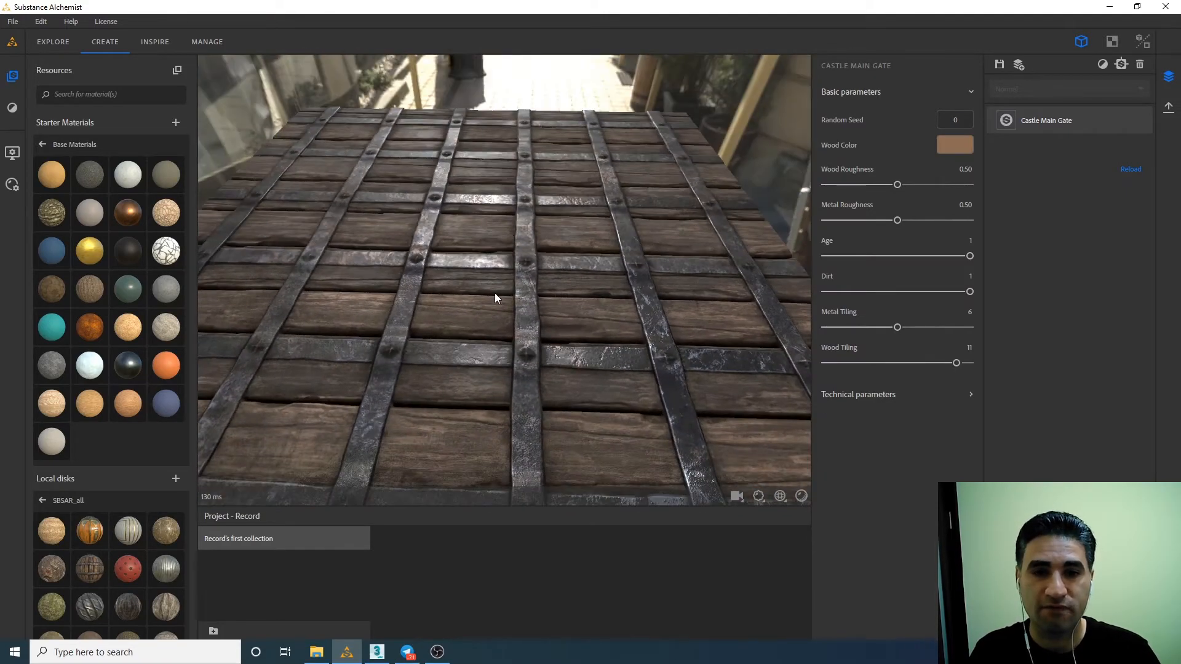
{"action": "left_click_drag", "start_coordinate": [446, 327], "coordinate": [576, 373]}
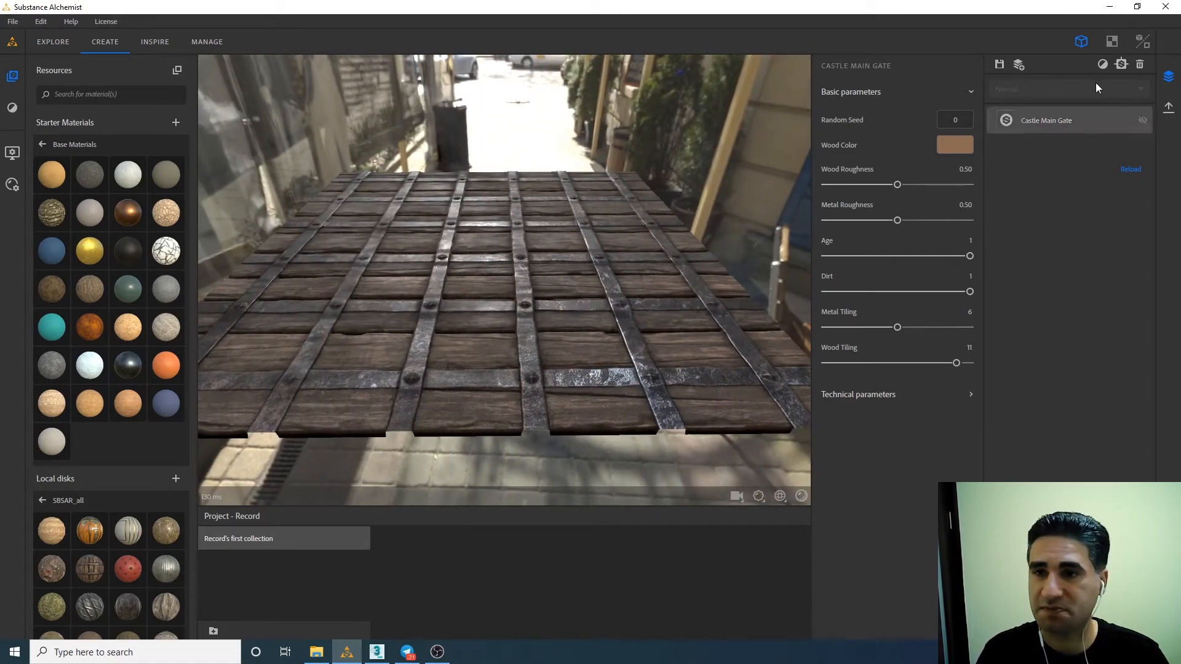
Export the Castle Main Gate material as 2048 x 2048 EXR maps named Var_A to the max folder.
{"action": "left_click", "coordinate": [1168, 107]}
{"action": "left_click", "coordinate": [1059, 75]}
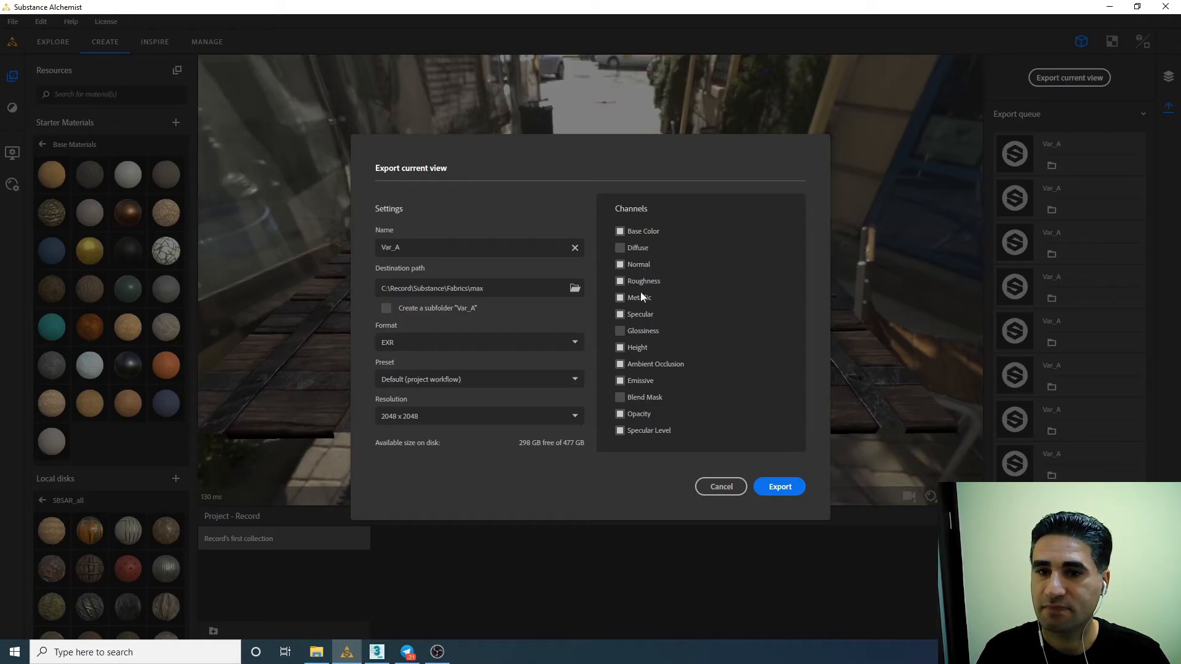
{"action": "left_click", "coordinate": [773, 485]}
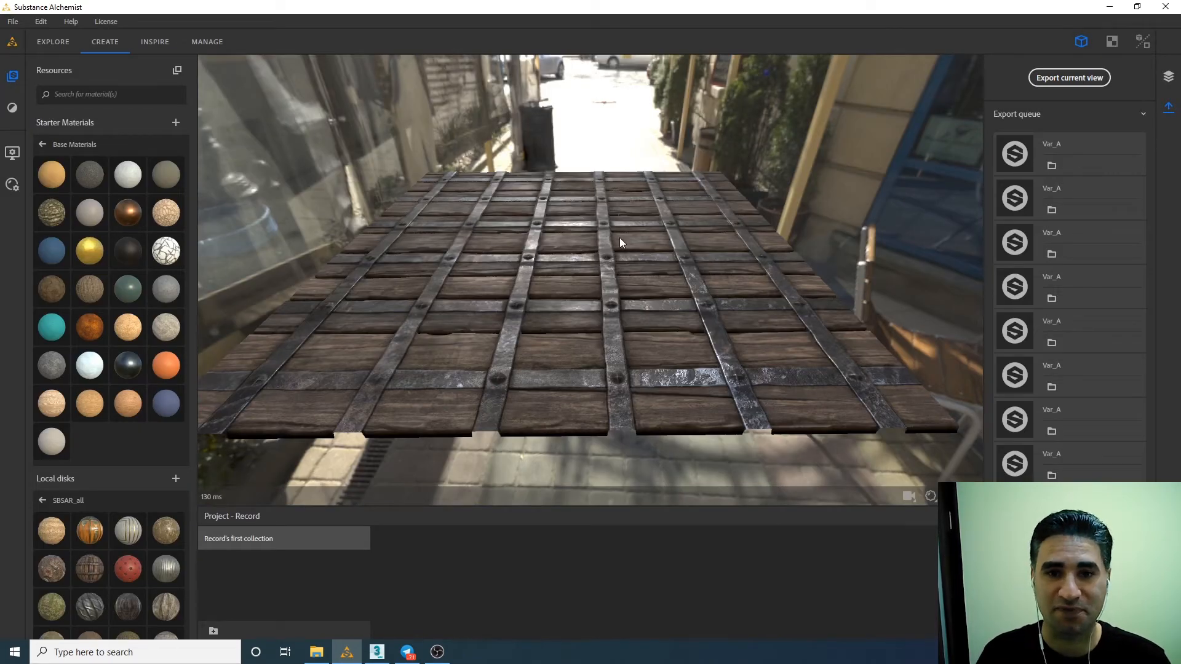
Render the Castle Main Gate maps interactively in 3ds Max, compare the plane with the Substance Alchemist preview, and stop the render.
{"action": "left_click", "coordinate": [376, 651]}
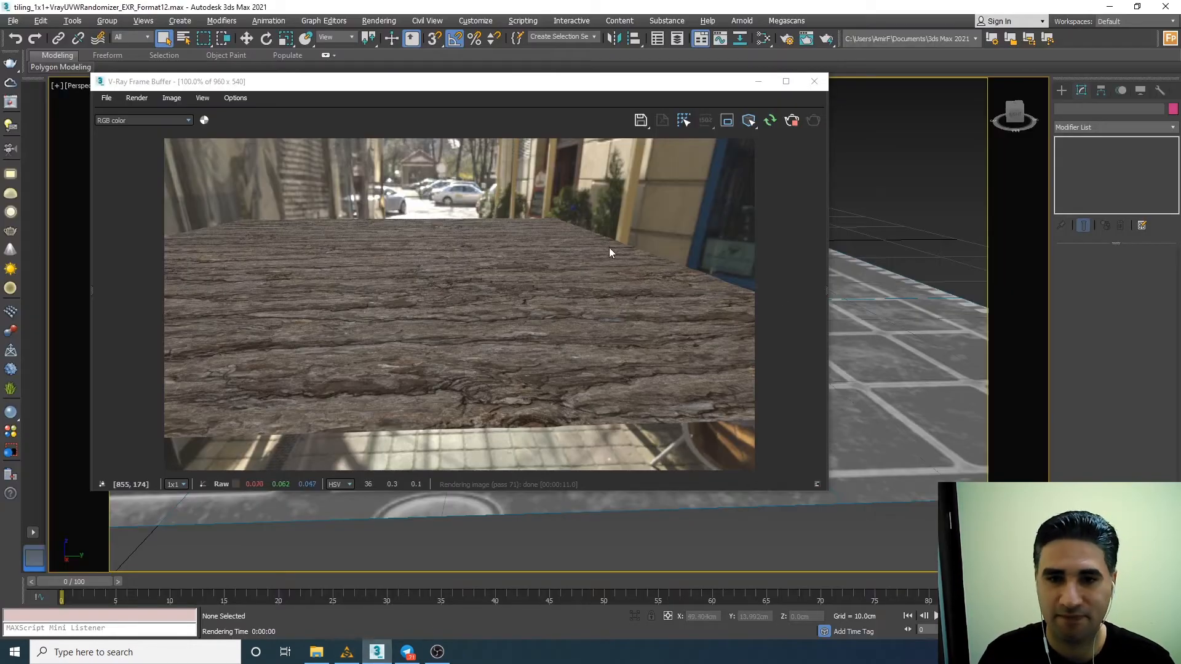
{"action": "left_click", "coordinate": [789, 123]}
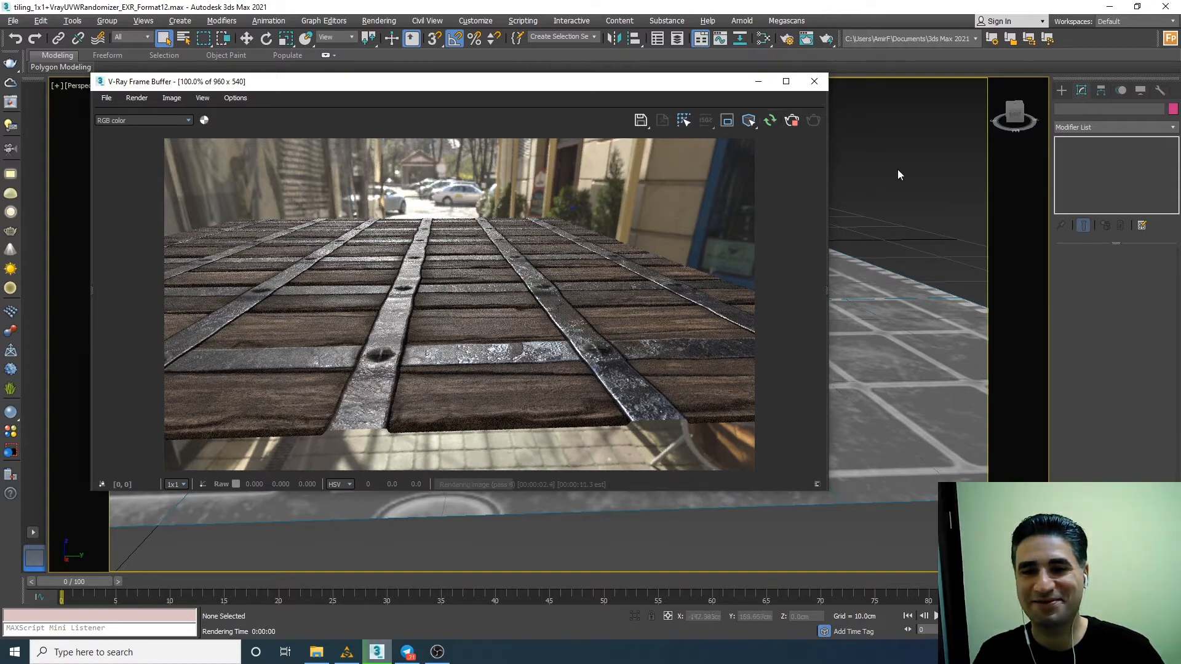
{"action": "middle_click_drag", "start_coordinate": [885, 264], "coordinate": [881, 272], "text": "alt"}
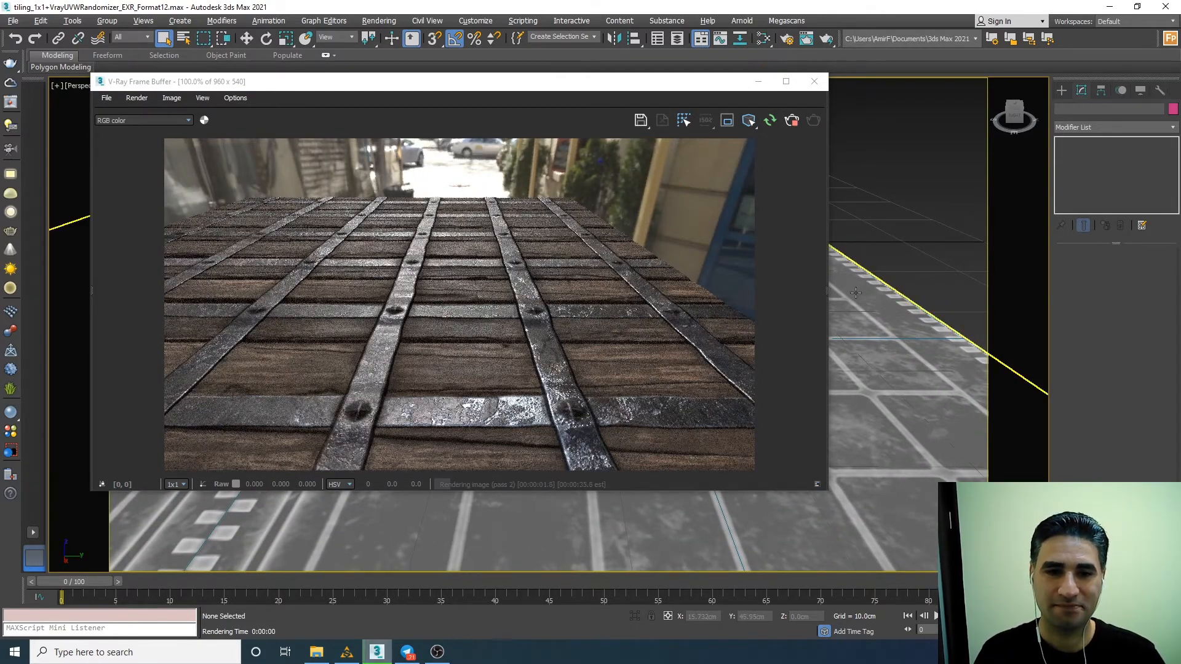
{"action": "left_click", "coordinate": [352, 659]}
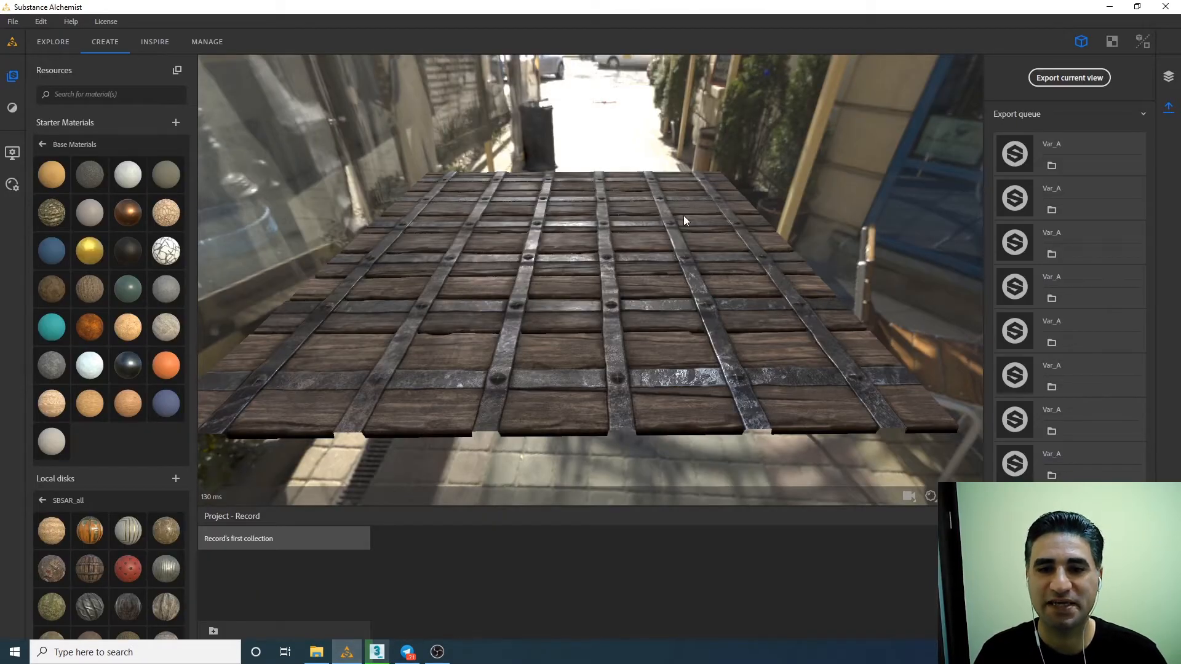
{"action": "mouse_move", "coordinate": [378, 658]}
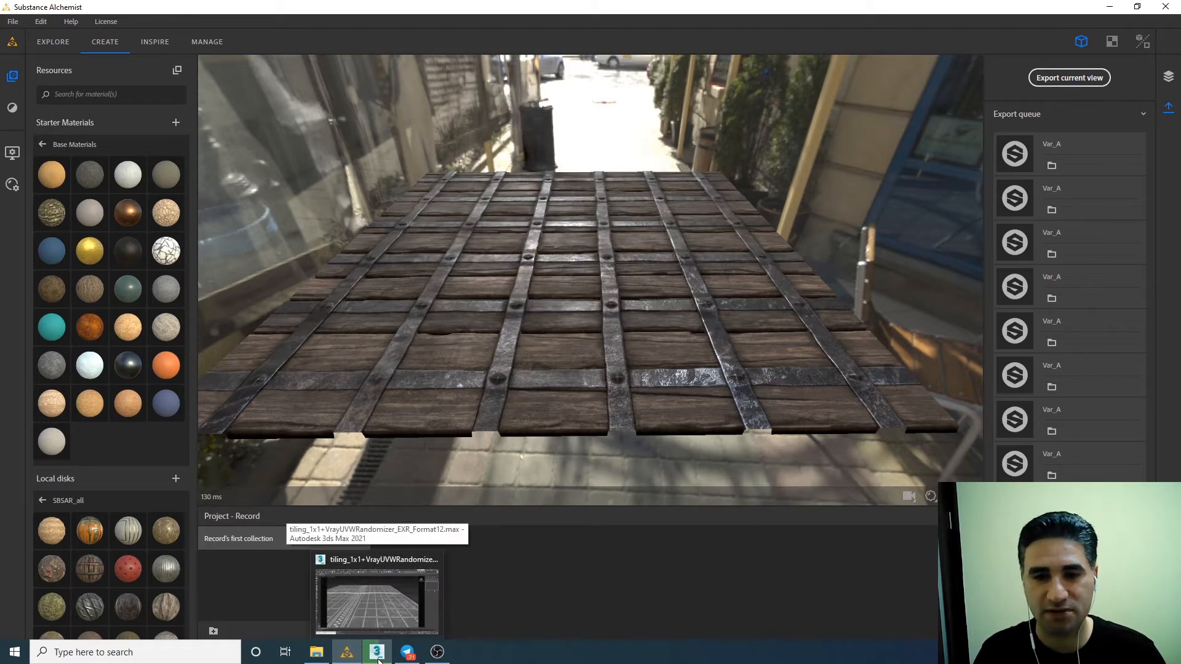
{"action": "left_click", "coordinate": [377, 656]}
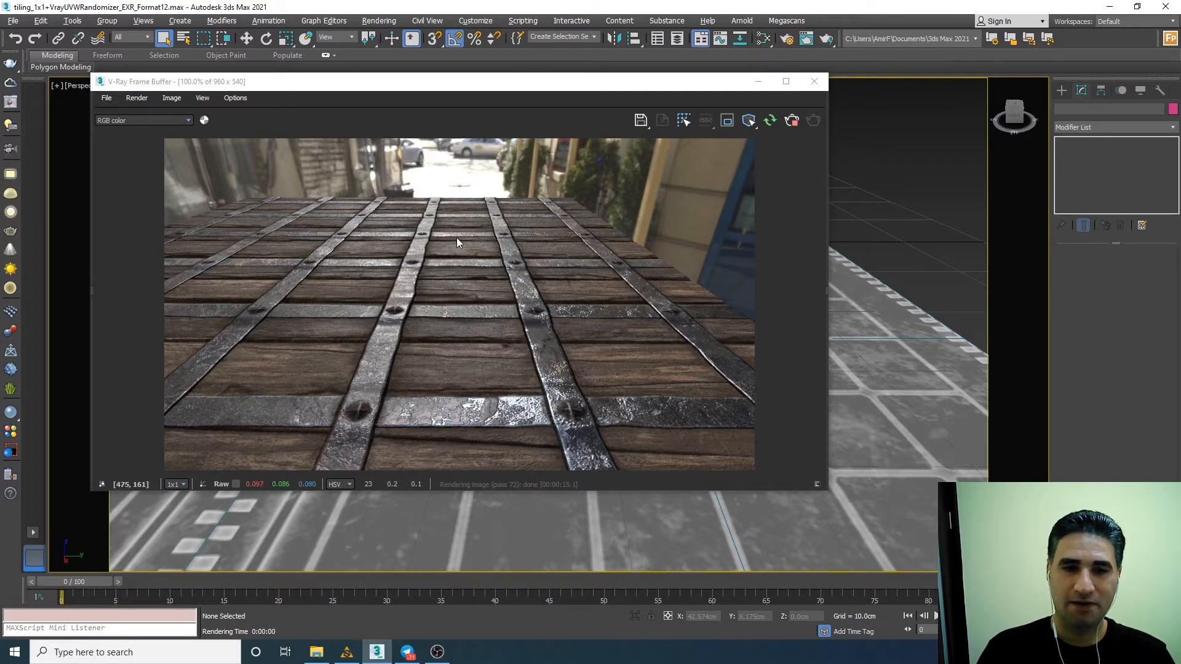
{"action": "left_click", "coordinate": [791, 121]}
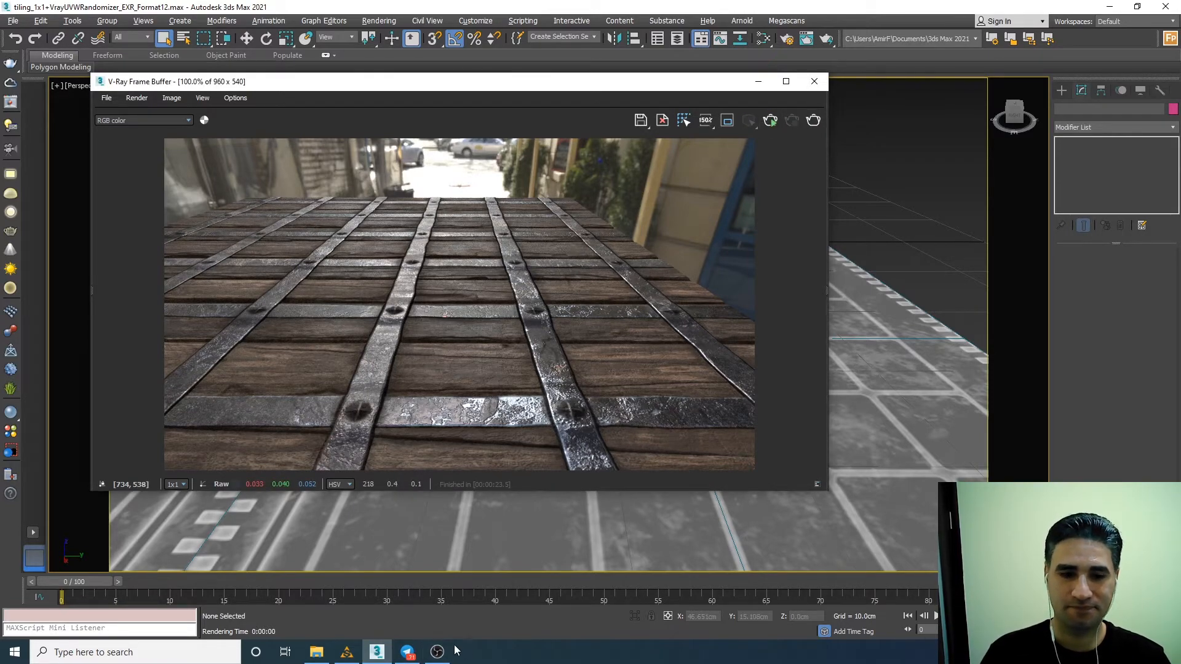
Switch to Substance Alchemist and replace the Castle Main Gate layer with the Space Station Solar Array material from SBSAR_all.
{"action": "left_click", "coordinate": [346, 652]}
{"action": "left_click", "coordinate": [1168, 76]}
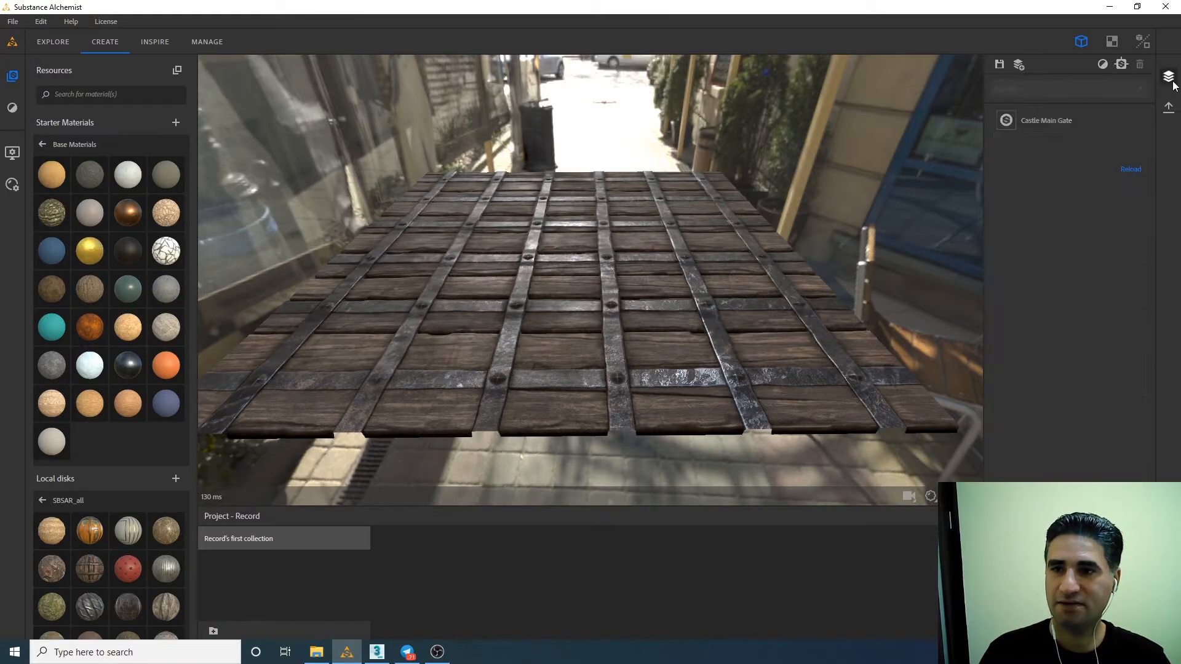
{"action": "left_click", "coordinate": [1110, 119]}
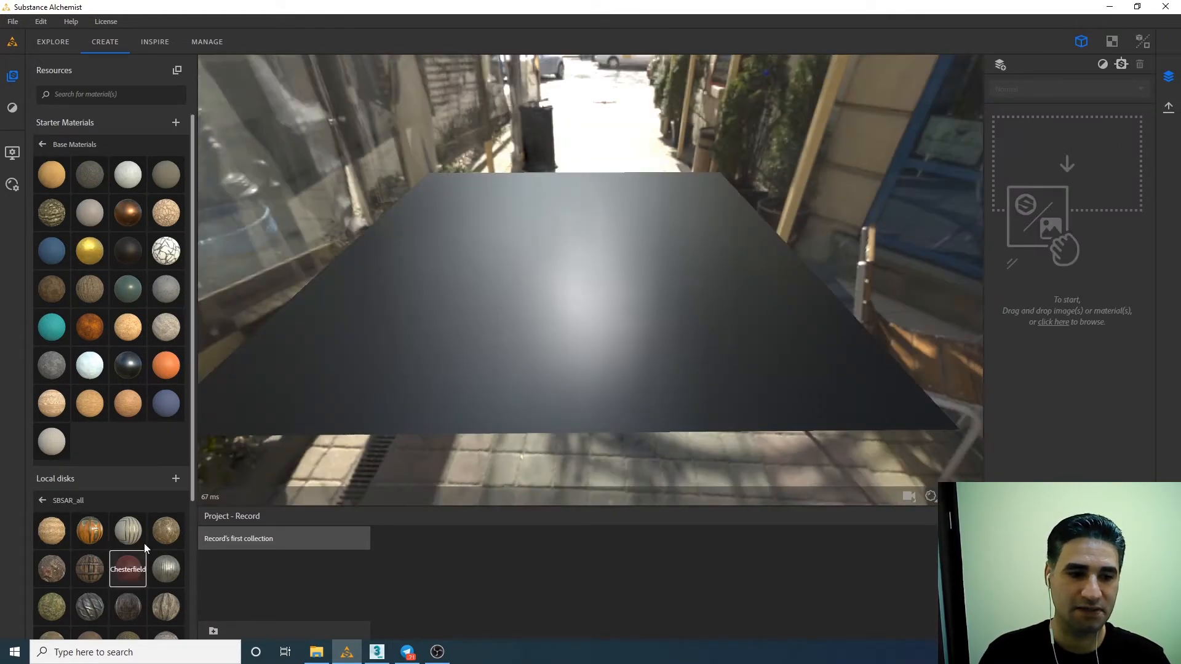
{"action": "scroll", "coordinate": [146, 546], "scroll_direction": "down", "scroll_amount": 3}
{"action": "left_click_drag", "start_coordinate": [166, 495], "coordinate": [475, 226]}
{"action": "middle_click_drag", "start_coordinate": [475, 227], "coordinate": [612, 255]}
{"action": "scroll", "coordinate": [416, 220], "scroll_direction": "up", "scroll_amount": 7}
{"action": "left_click_drag", "start_coordinate": [612, 252], "coordinate": [404, 179]}
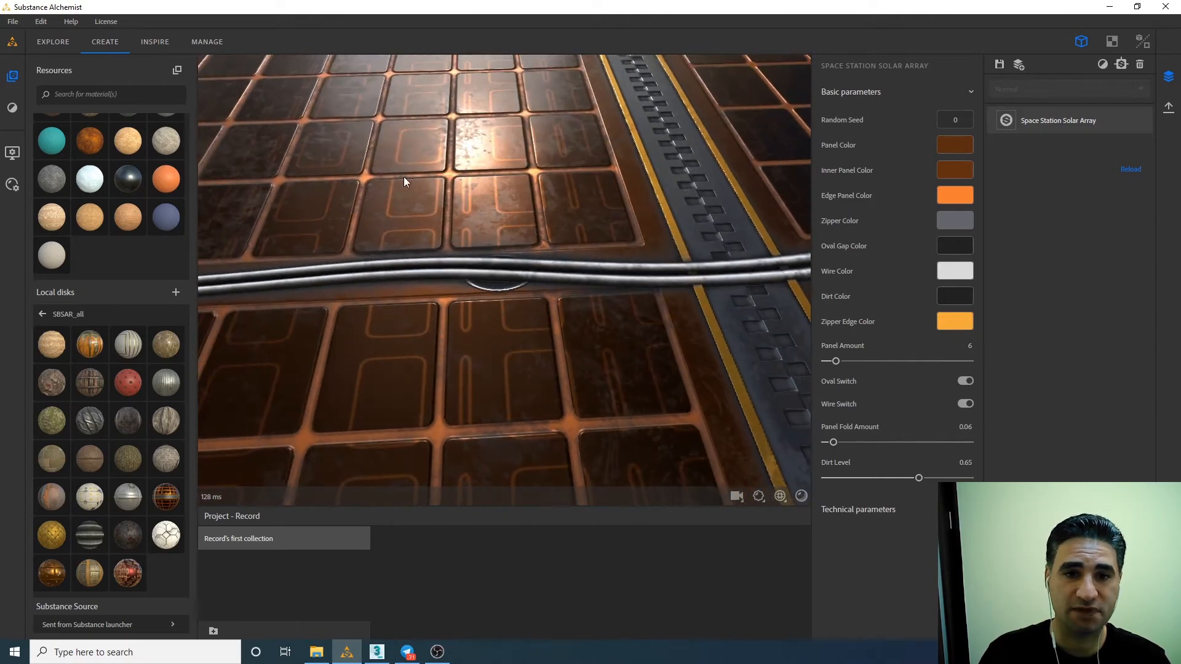
{"action": "scroll", "coordinate": [461, 221], "scroll_direction": "down", "scroll_amount": 7}
{"action": "left_click_drag", "start_coordinate": [461, 223], "coordinate": [521, 248]}
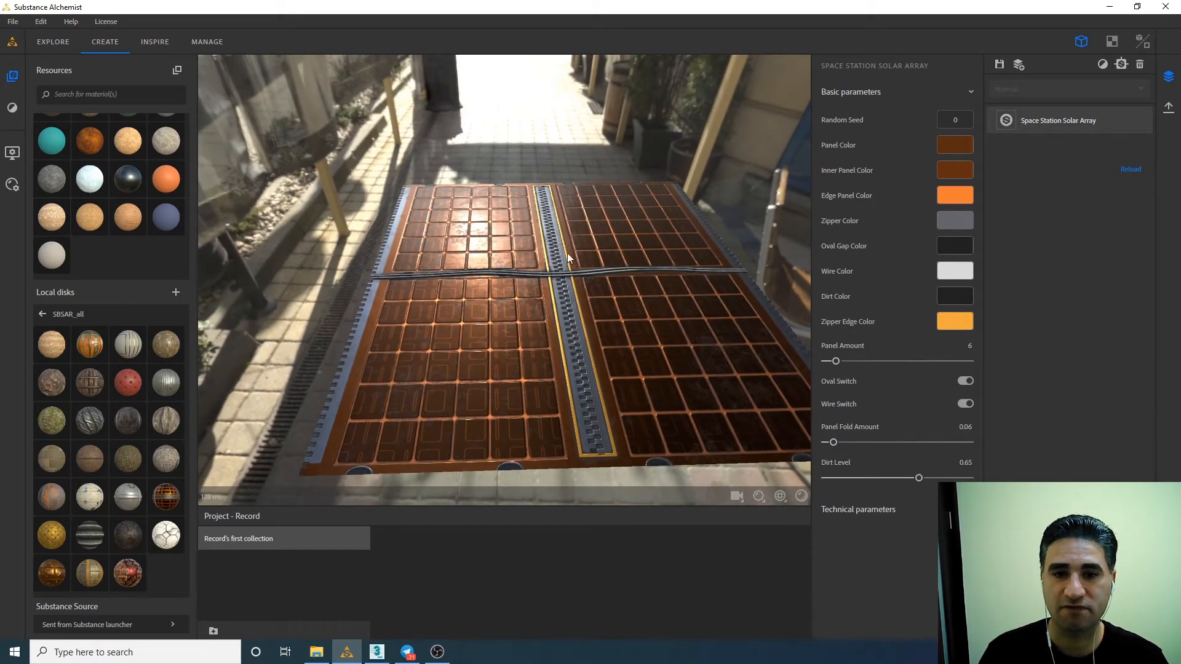
Export the Space Station Solar Array material as 2048 x 2048 EXR maps named Var_A to the max folder.
{"action": "left_click", "coordinate": [1168, 108]}
{"action": "left_click", "coordinate": [1090, 78]}
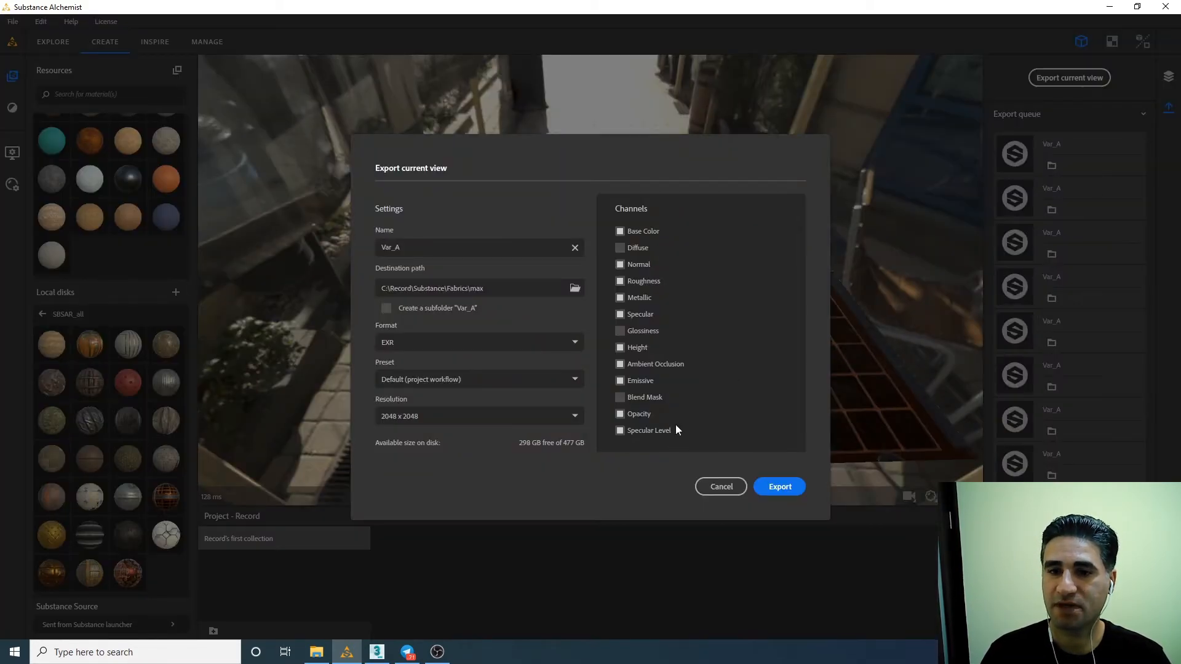
{"action": "left_click", "coordinate": [780, 487]}
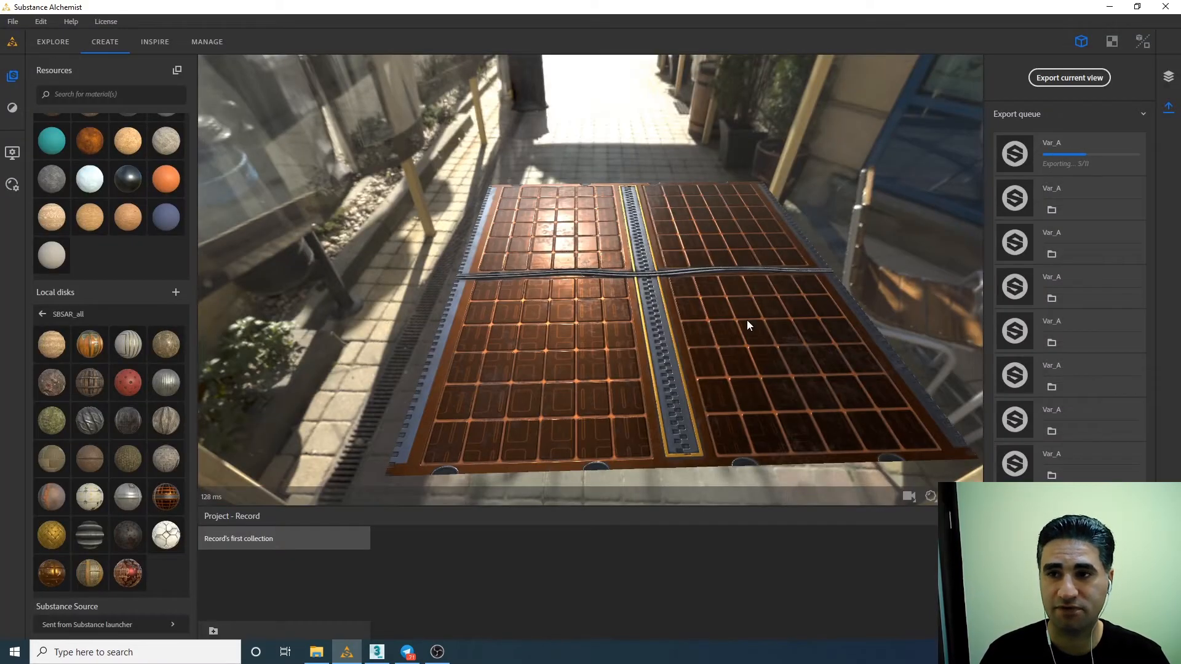
Switch to 3ds Max, start the V-Ray interactive render and view the solar array plane from a higher angle.
{"action": "left_click", "coordinate": [377, 651]}
{"action": "left_click", "coordinate": [770, 121]}
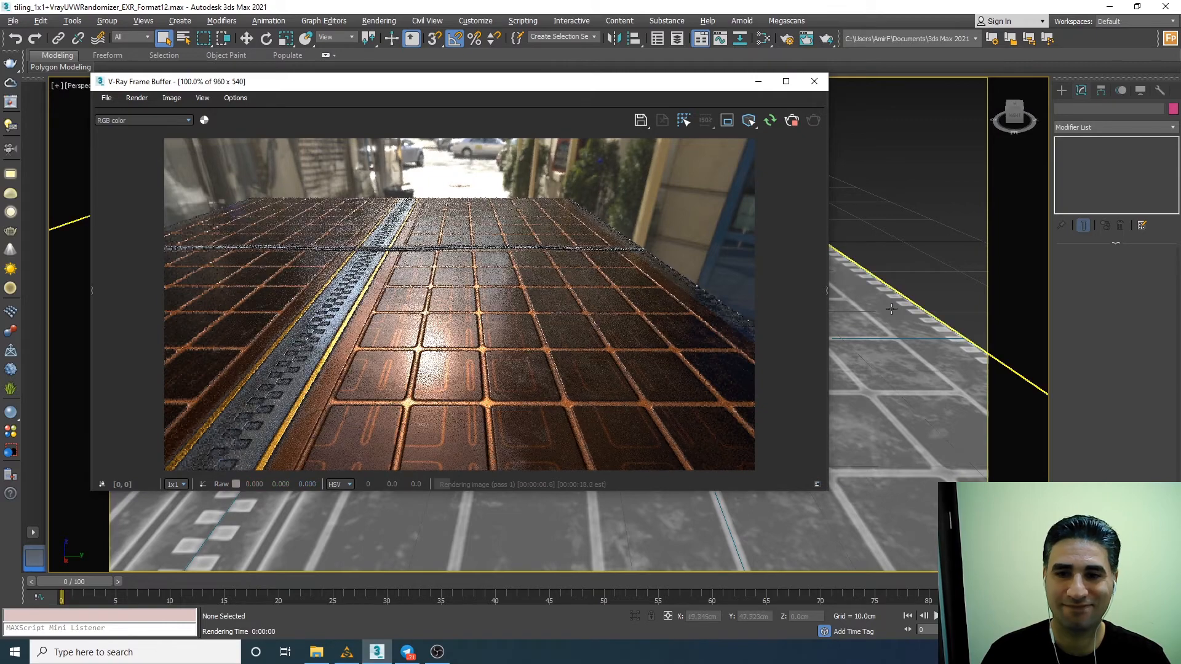
{"action": "middle_click_drag", "start_coordinate": [864, 293], "coordinate": [966, 326]}
{"action": "middle_click_drag", "start_coordinate": [875, 206], "coordinate": [886, 253], "text": "alt"}
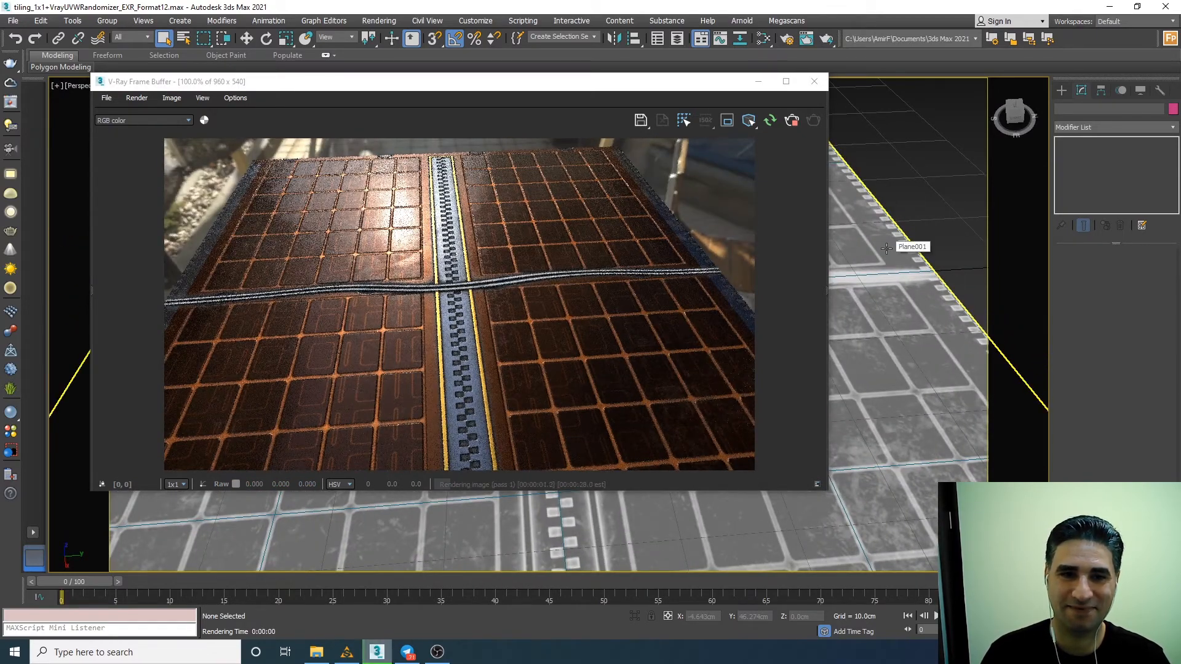
Compare the solar array preview in Substance Alchemist from a similar angle with the 3ds Max render, and stop the render.
{"action": "left_click", "coordinate": [343, 656]}
{"action": "left_click_drag", "start_coordinate": [696, 266], "coordinate": [477, 433]}
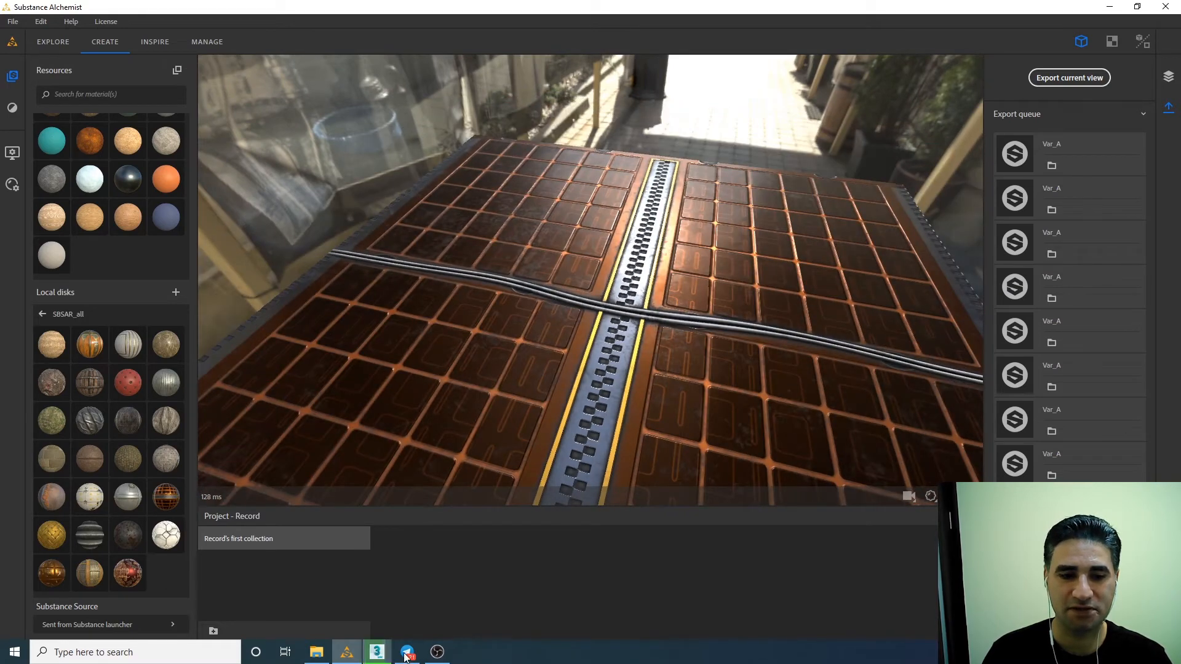
{"action": "left_click", "coordinate": [376, 653]}
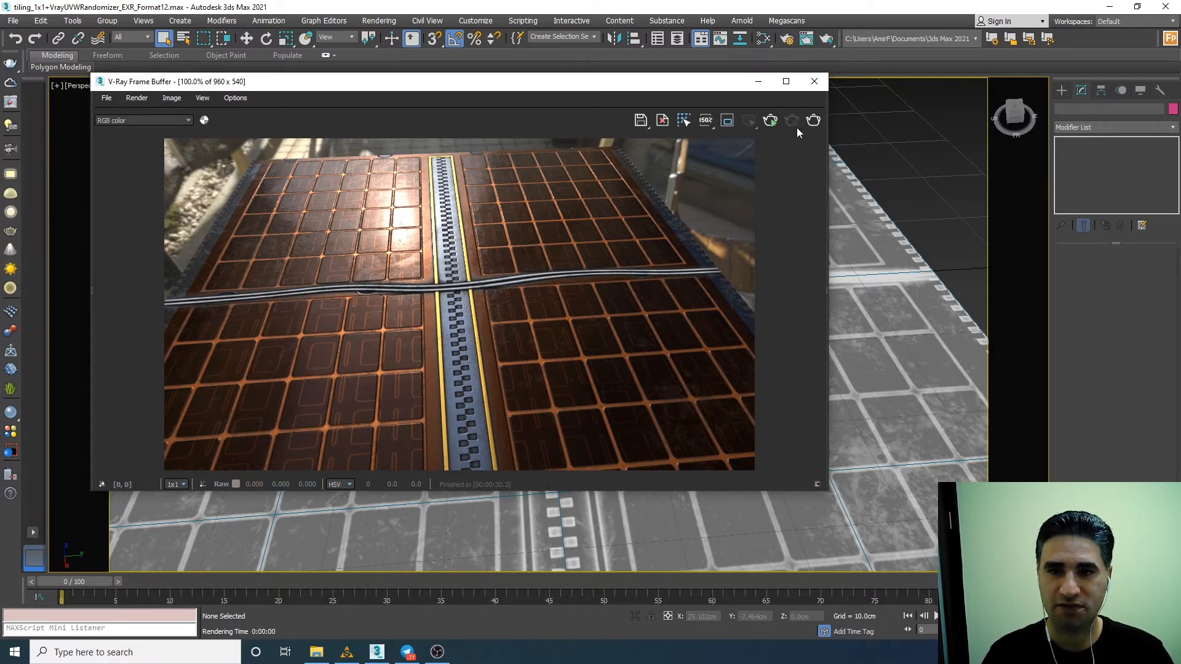
Switch to Substance Alchemist and replace the Space Station Solar Array layer with the Victorian Wall Fabric material from SBSAR_all.
{"action": "left_click", "coordinate": [345, 651]}
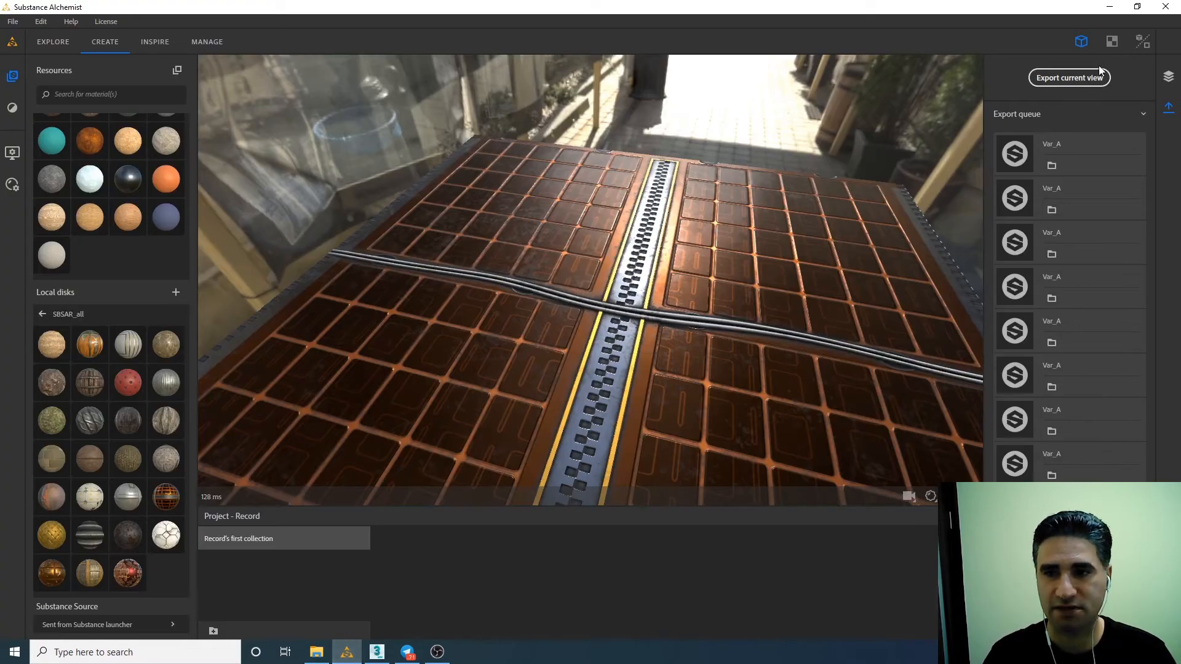
{"action": "left_click", "coordinate": [1168, 77]}
{"action": "left_click", "coordinate": [1094, 130]}
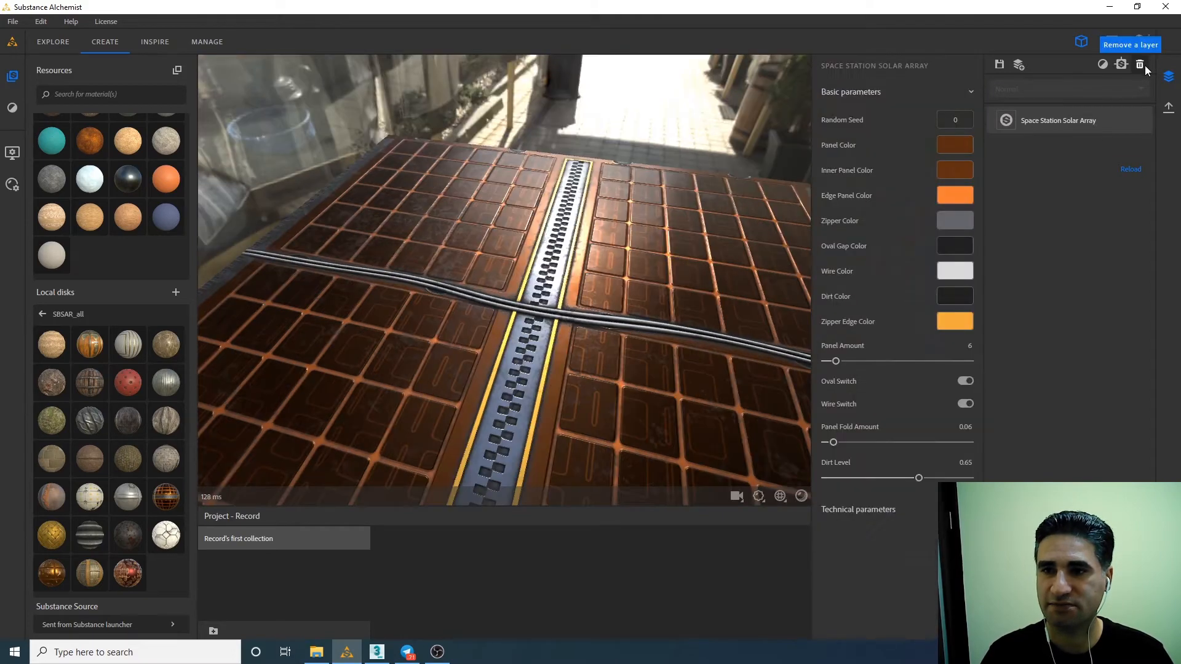
{"action": "left_click", "coordinate": [1141, 65]}
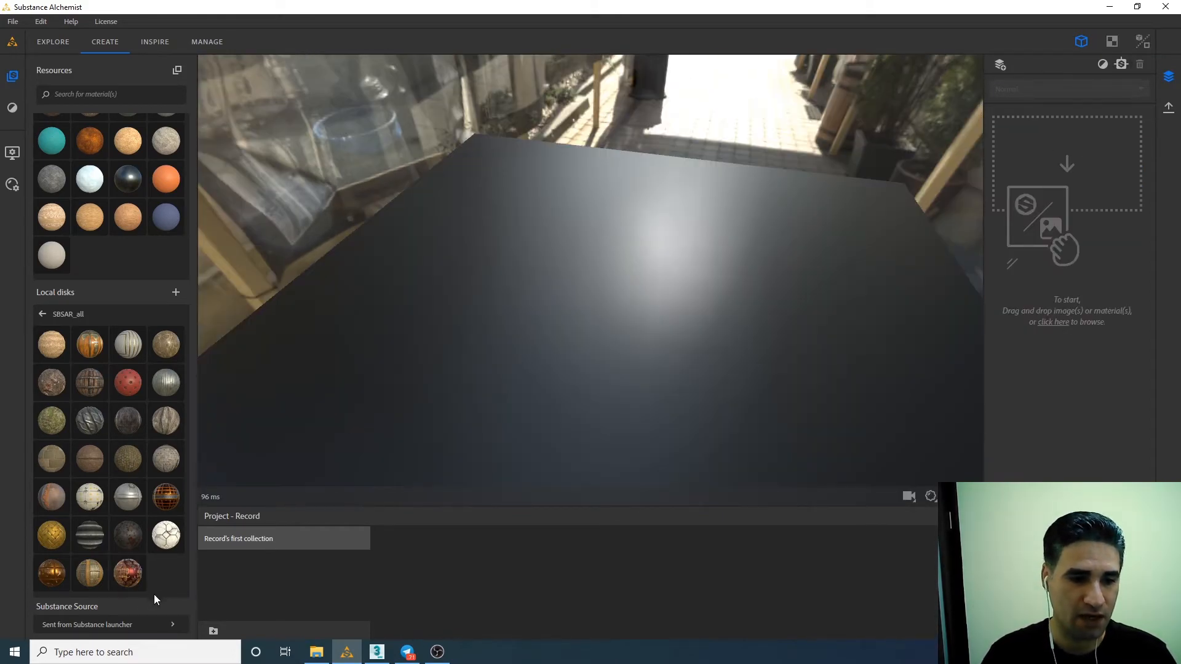
{"action": "left_click_drag", "start_coordinate": [128, 572], "coordinate": [552, 324]}
{"action": "left_click_drag", "start_coordinate": [505, 359], "coordinate": [527, 298]}
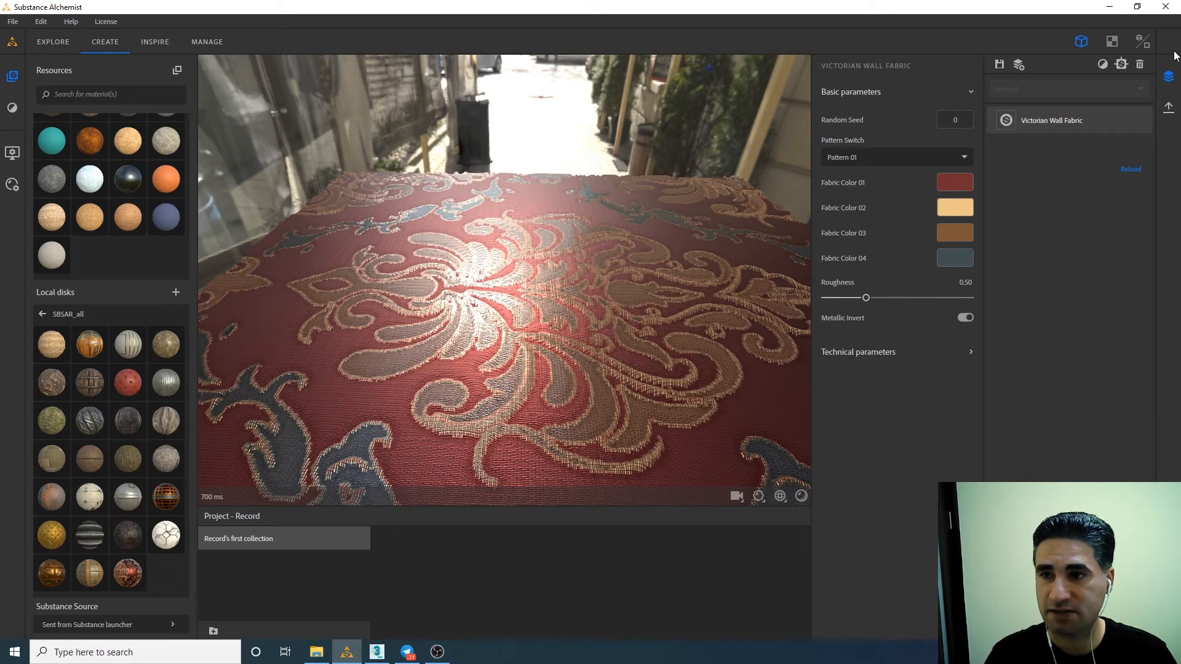
Export the Victorian Wall Fabric material as 2048 x 2048 EXR maps named Var_A to the max folder.
{"action": "left_click", "coordinate": [1168, 108]}
{"action": "left_click", "coordinate": [1080, 79]}
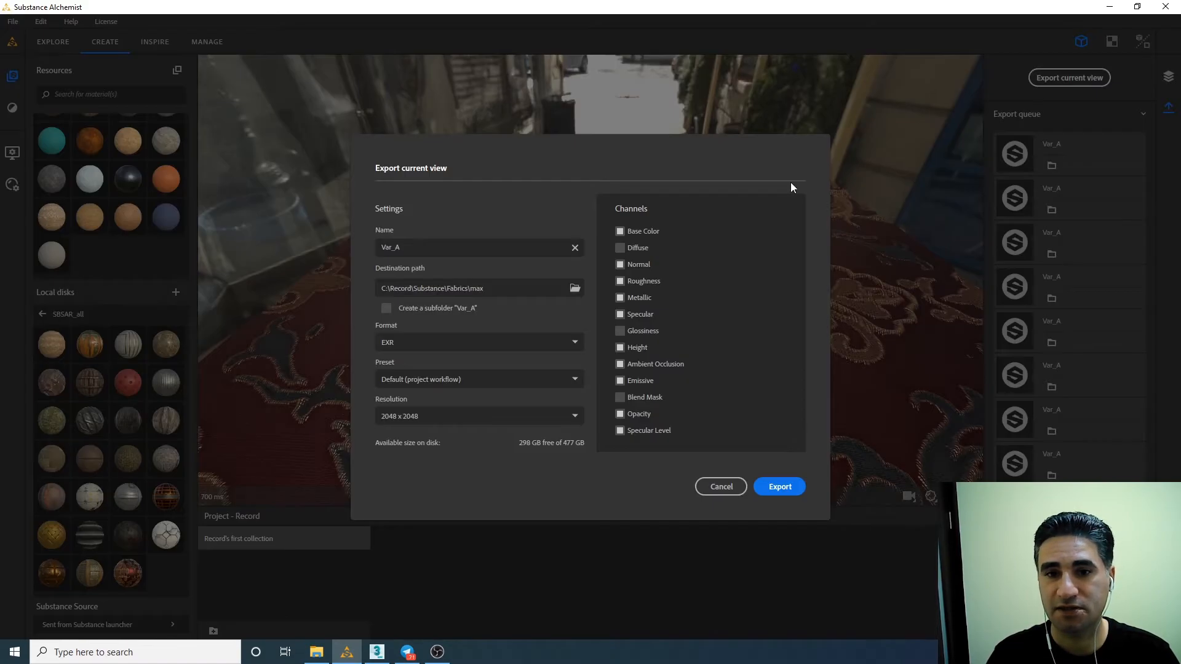
{"action": "left_click", "coordinate": [781, 489]}
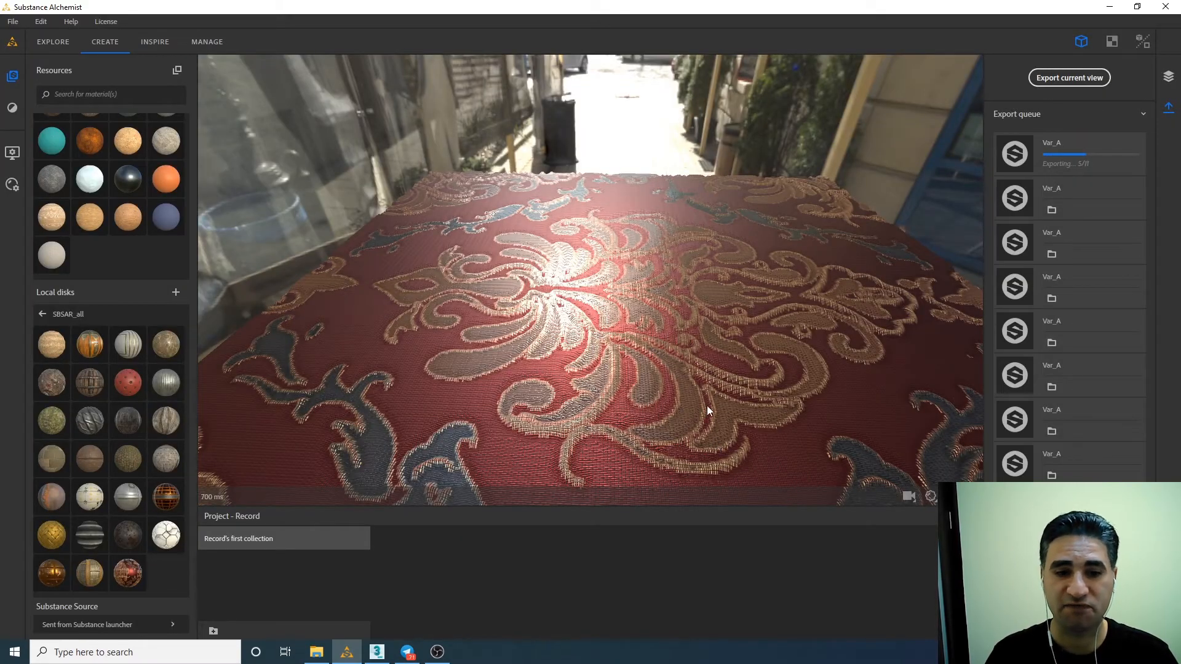
Switch to 3ds Max, render the Victorian Wall Fabric plane interactively to inspect its weave up close and from above, and stop the render.
{"action": "left_click", "coordinate": [378, 650]}
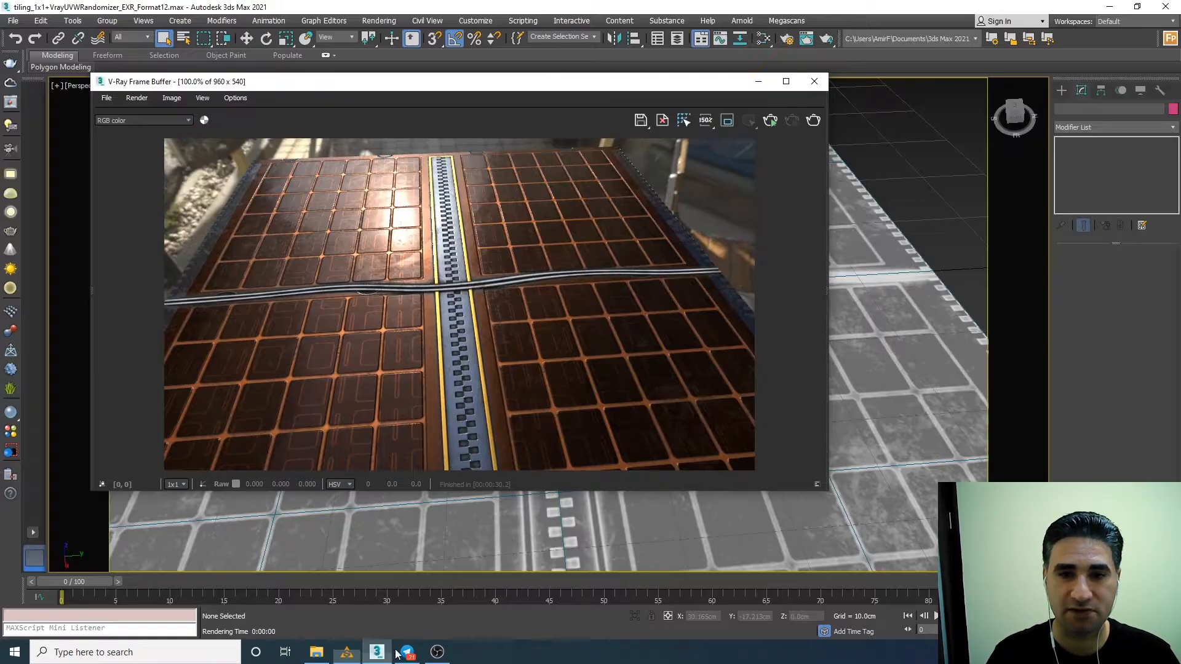
{"action": "left_click", "coordinate": [769, 123]}
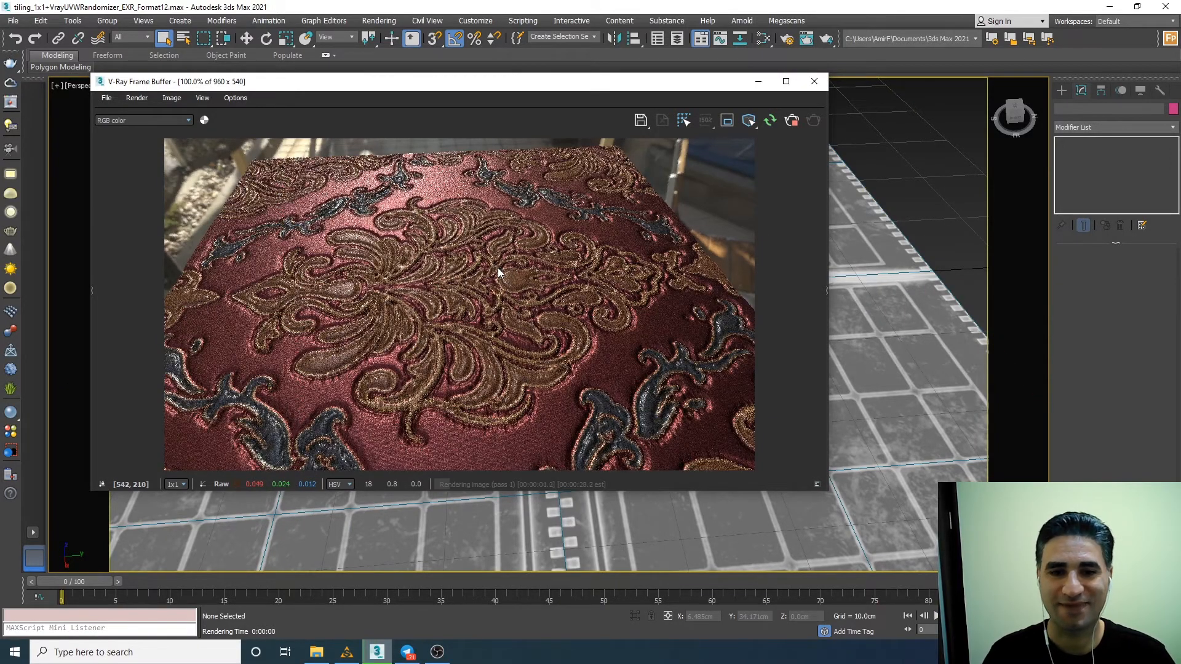
{"action": "scroll", "coordinate": [864, 432], "scroll_direction": "up", "scroll_amount": 4}
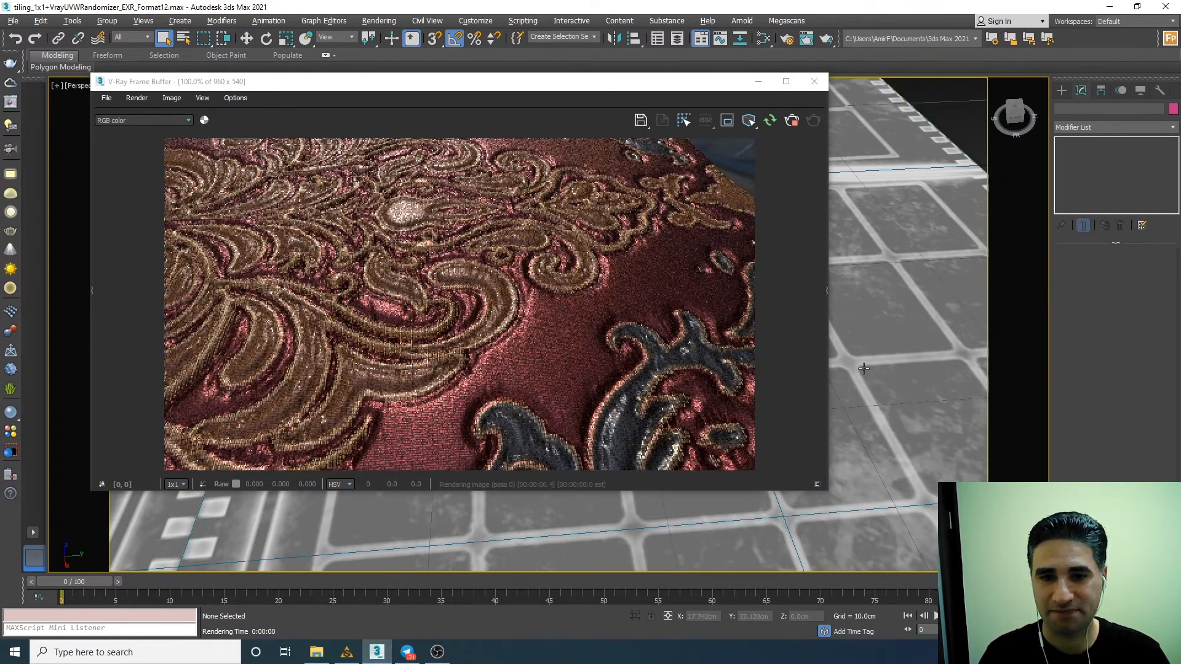
{"action": "scroll", "coordinate": [867, 371], "scroll_direction": "up", "scroll_amount": 2}
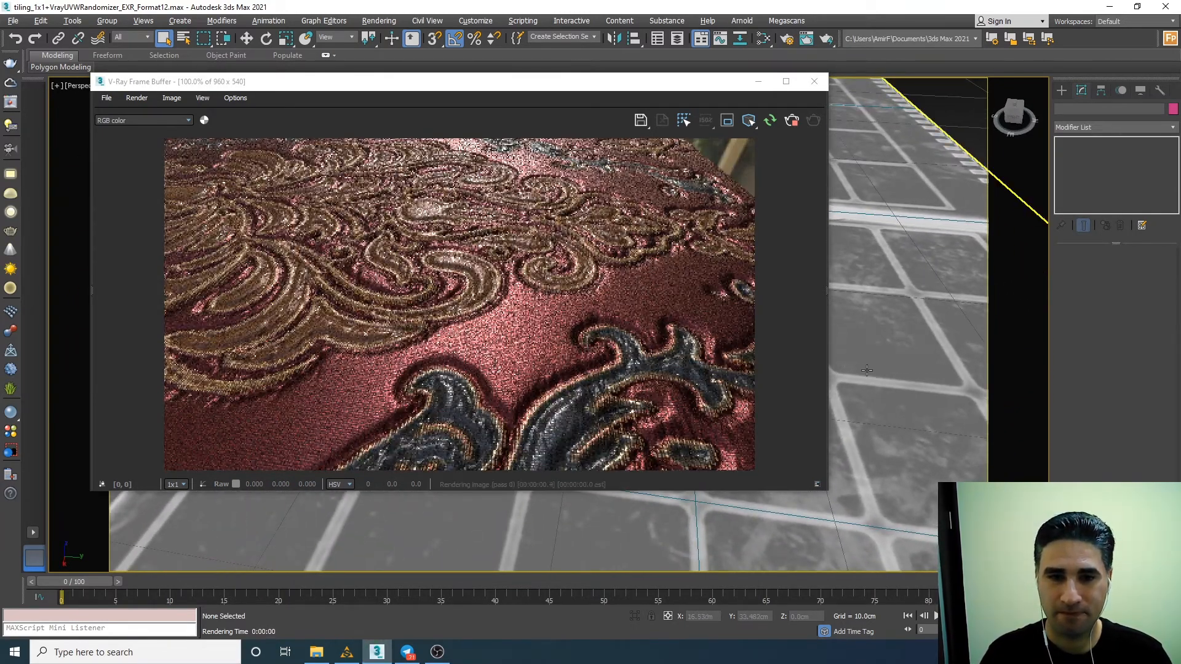
{"action": "scroll", "coordinate": [867, 370], "scroll_direction": "up", "scroll_amount": 5}
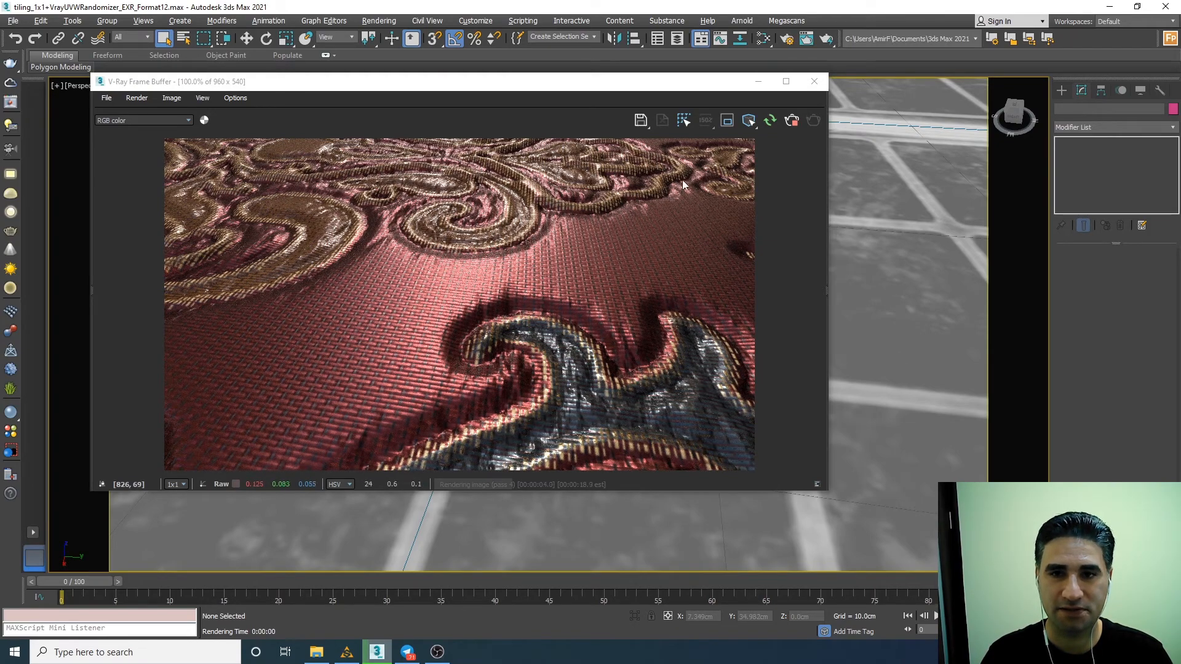
{"action": "scroll", "coordinate": [858, 170], "scroll_direction": "down", "scroll_amount": 5}
{"action": "scroll", "coordinate": [858, 169], "scroll_direction": "down", "scroll_amount": 5}
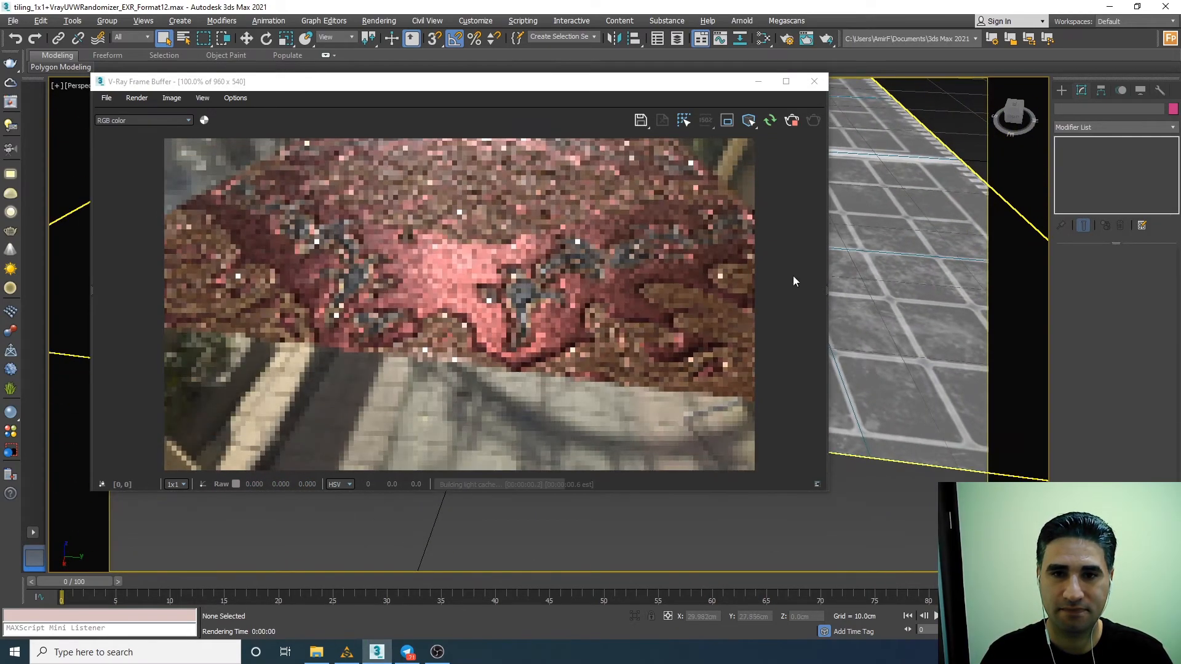
{"action": "middle_click_drag", "start_coordinate": [871, 206], "coordinate": [873, 214], "text": "alt"}
{"action": "scroll", "coordinate": [873, 214], "scroll_direction": "up", "scroll_amount": 8}
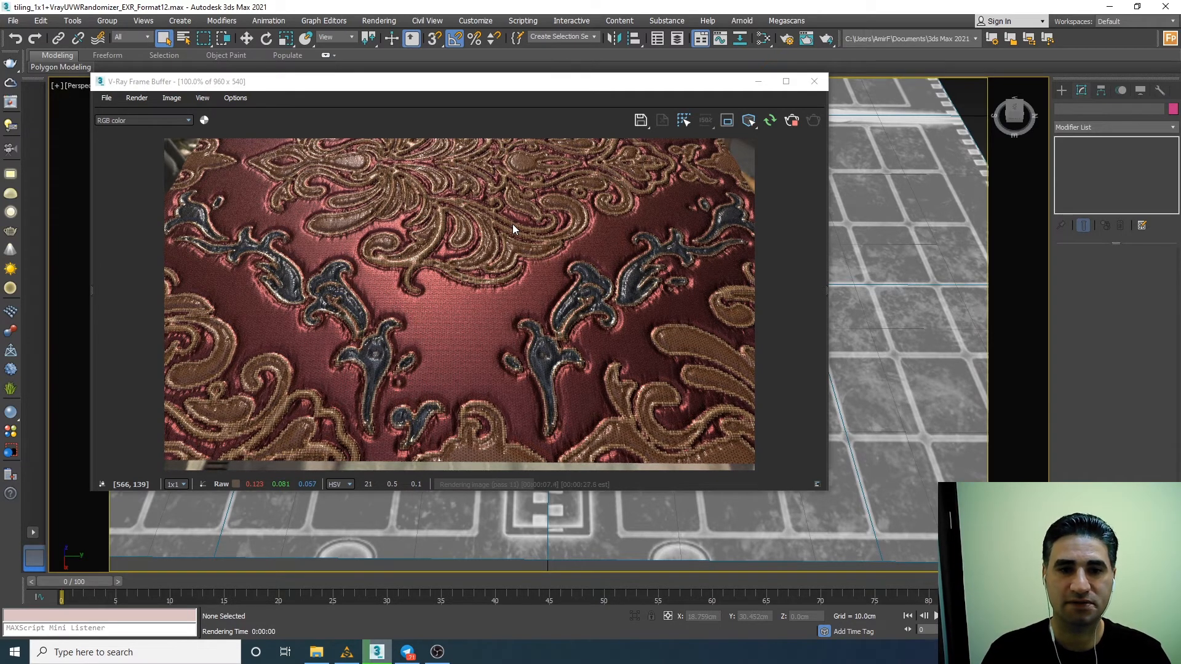
{"action": "left_click", "coordinate": [790, 120]}
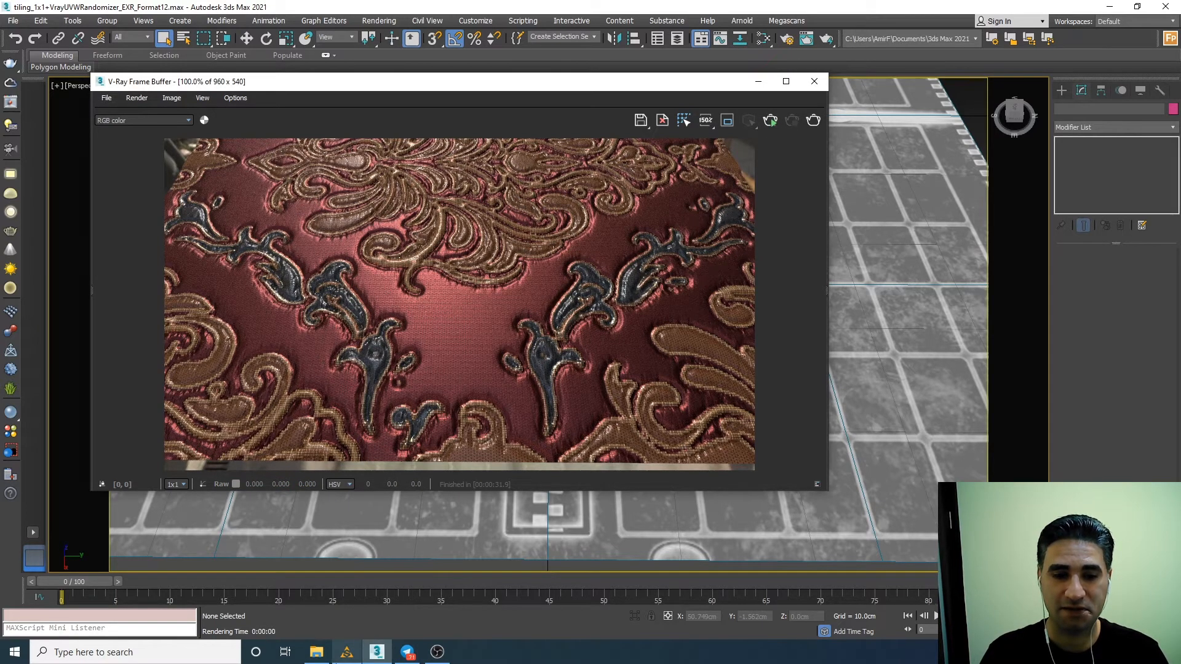
Switch to Substance Alchemist and replace the Victorian Wall Fabric layer with the Elven Armor Plates material from SBSAR_all.
{"action": "left_click", "coordinate": [347, 651]}
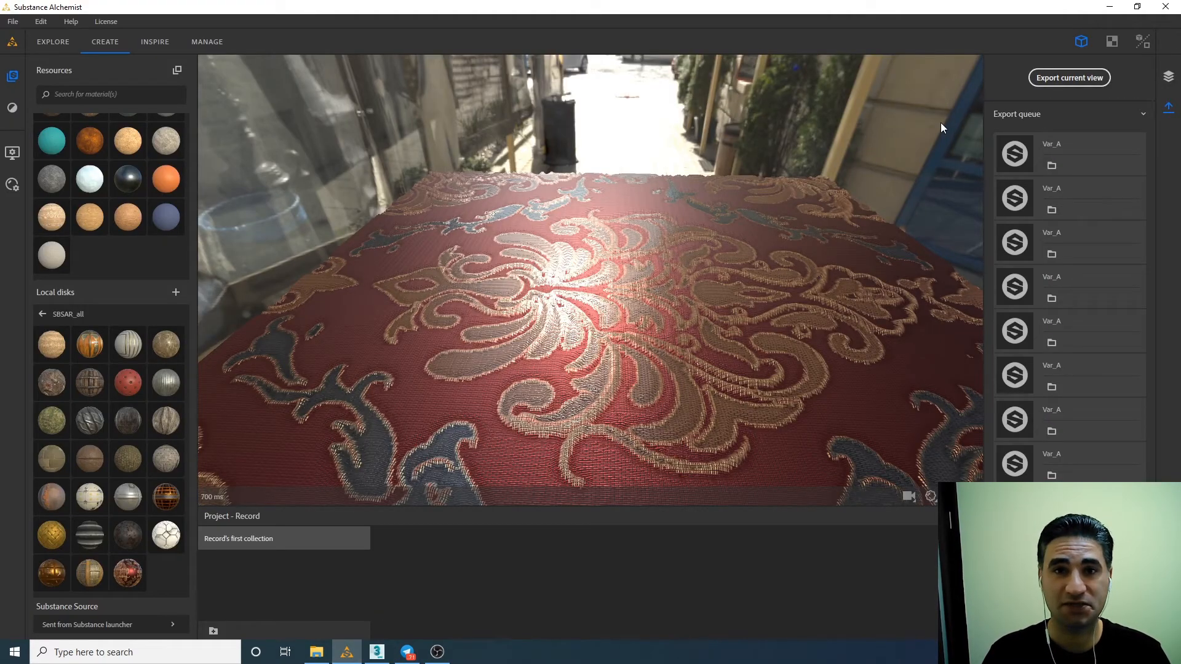
{"action": "left_click", "coordinate": [1105, 115]}
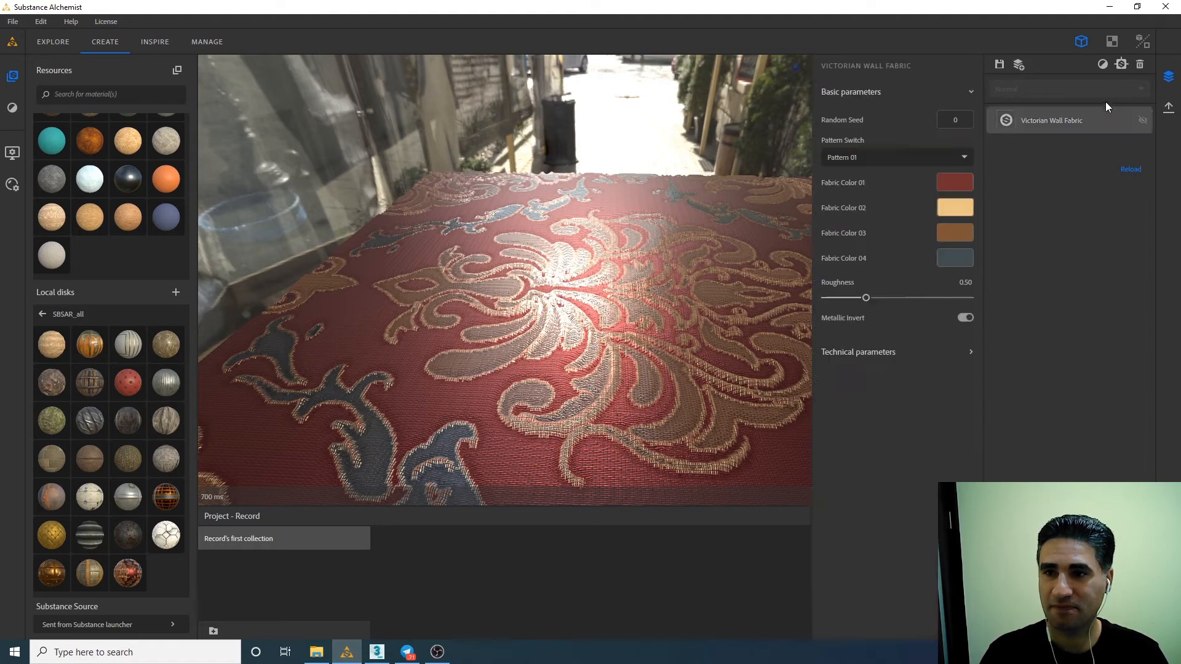
{"action": "left_click", "coordinate": [1140, 64]}
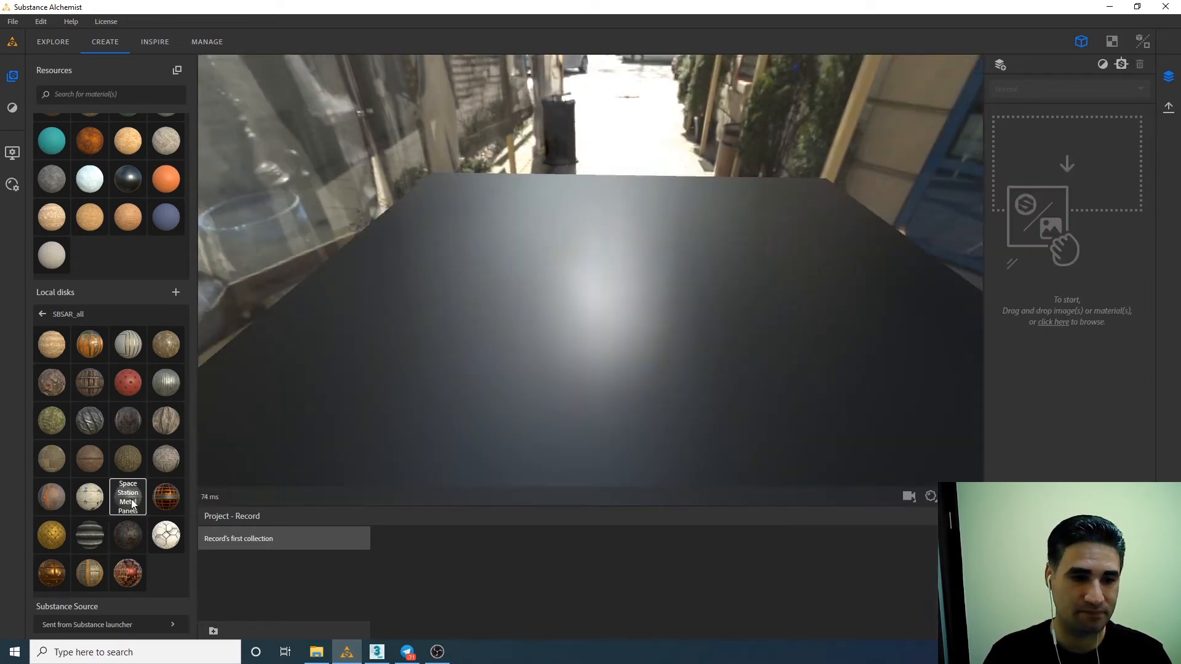
{"action": "left_click_drag", "start_coordinate": [90, 421], "coordinate": [676, 301]}
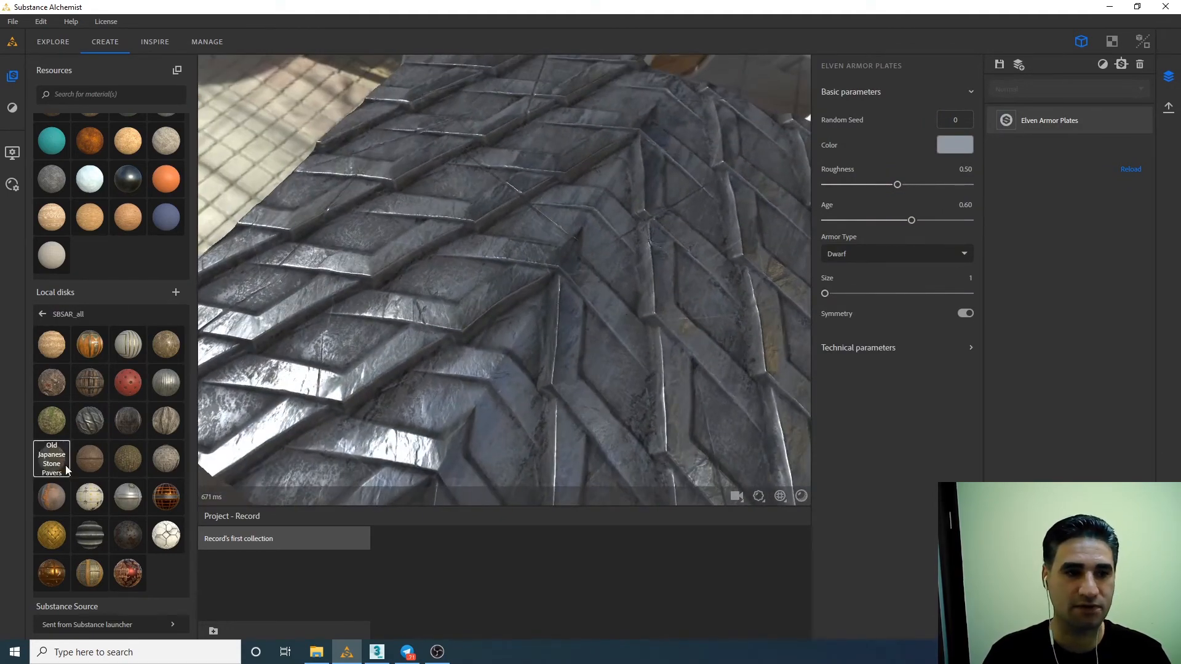
Add the Bloody Battle Ground Soil material as a height-blended layer above Elven Armor Plates and view the mix from above.
{"action": "left_click_drag", "start_coordinate": [51, 383], "coordinate": [644, 270]}
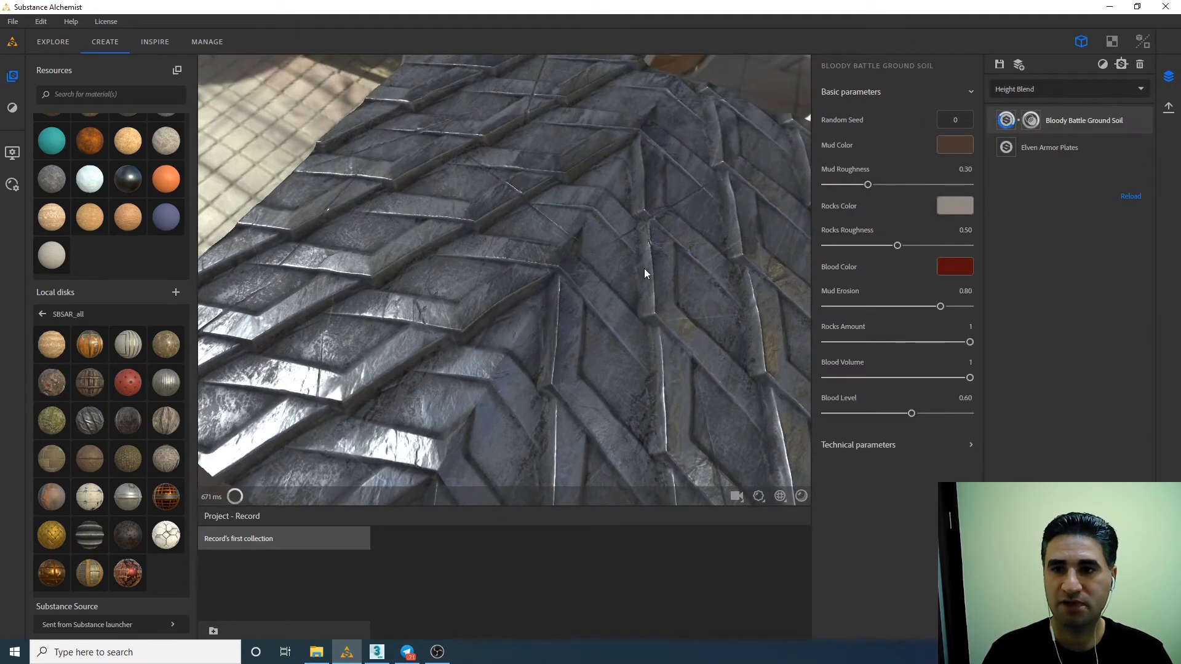
{"action": "left_click_drag", "start_coordinate": [636, 378], "coordinate": [564, 362]}
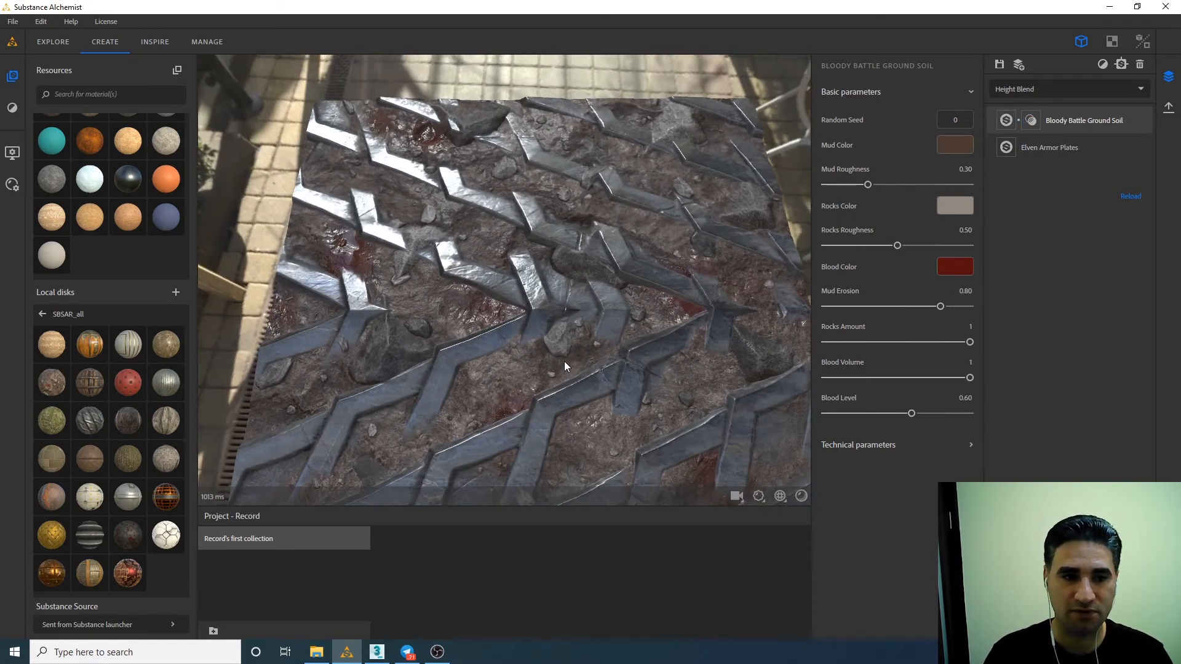
{"action": "middle_click_drag", "start_coordinate": [564, 363], "coordinate": [557, 318]}
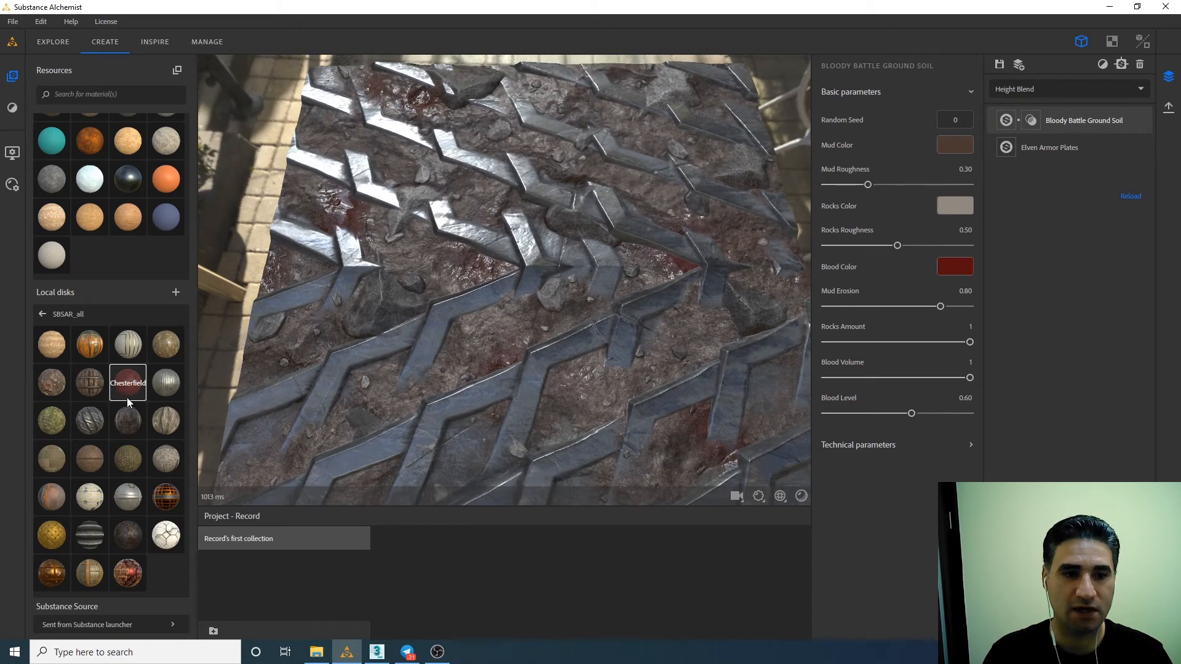
Add the Chesterfield material as the uppermost layer with leather roughness 0.55, blend offset 0.35 and blend contrast 1.
{"action": "left_click_drag", "start_coordinate": [123, 383], "coordinate": [580, 389]}
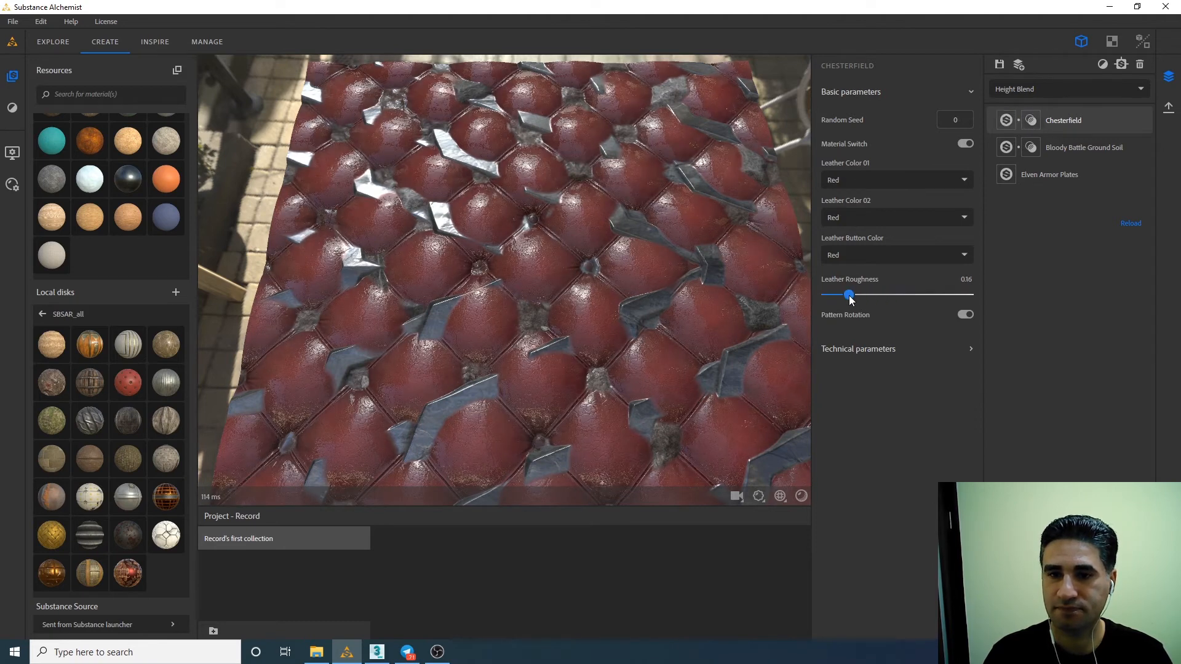
{"action": "left_click_drag", "start_coordinate": [898, 295], "coordinate": [905, 296]}
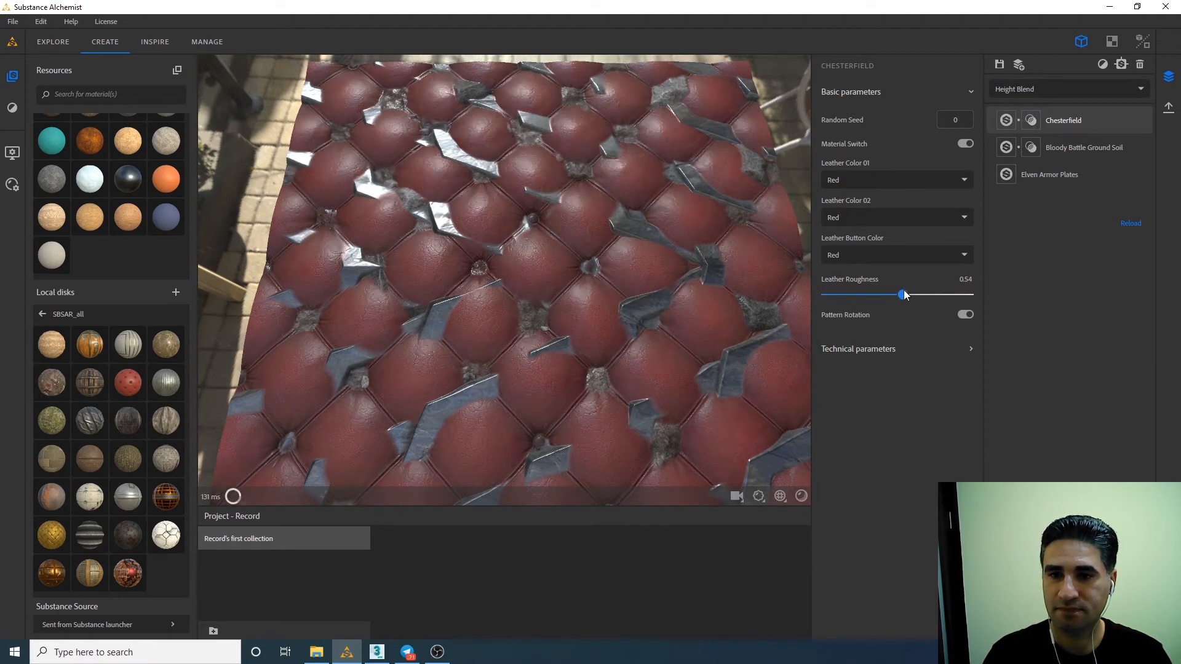
{"action": "left_click", "coordinate": [1032, 121]}
{"action": "left_click_drag", "start_coordinate": [904, 173], "coordinate": [882, 184]}
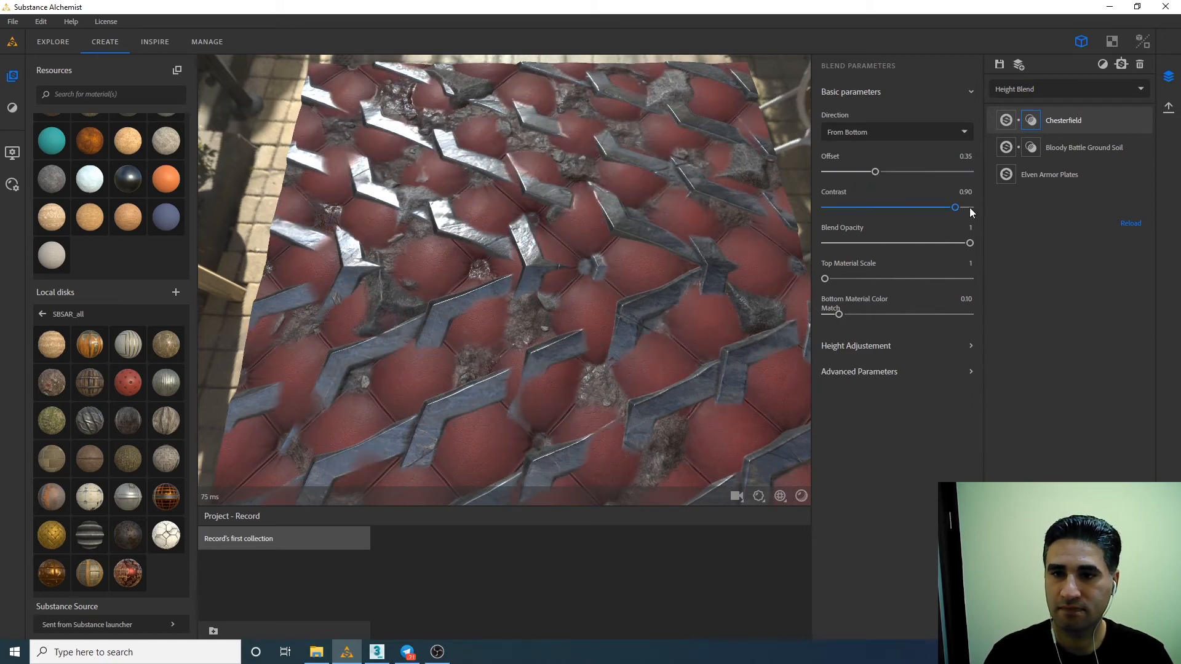
{"action": "left_click_drag", "start_coordinate": [613, 246], "coordinate": [589, 252]}
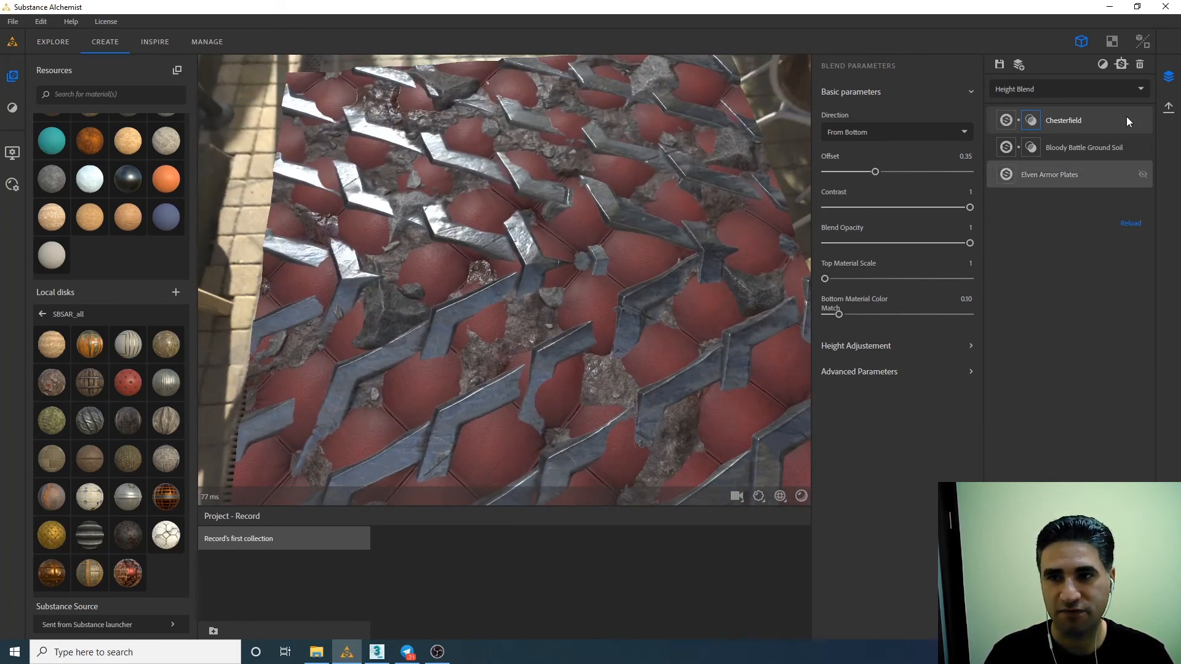
Export the blend of Chesterfield, Bloody Battle Ground Soil and Elven Armor Plates as EXR maps named Var_A.
{"action": "left_click", "coordinate": [1169, 109]}
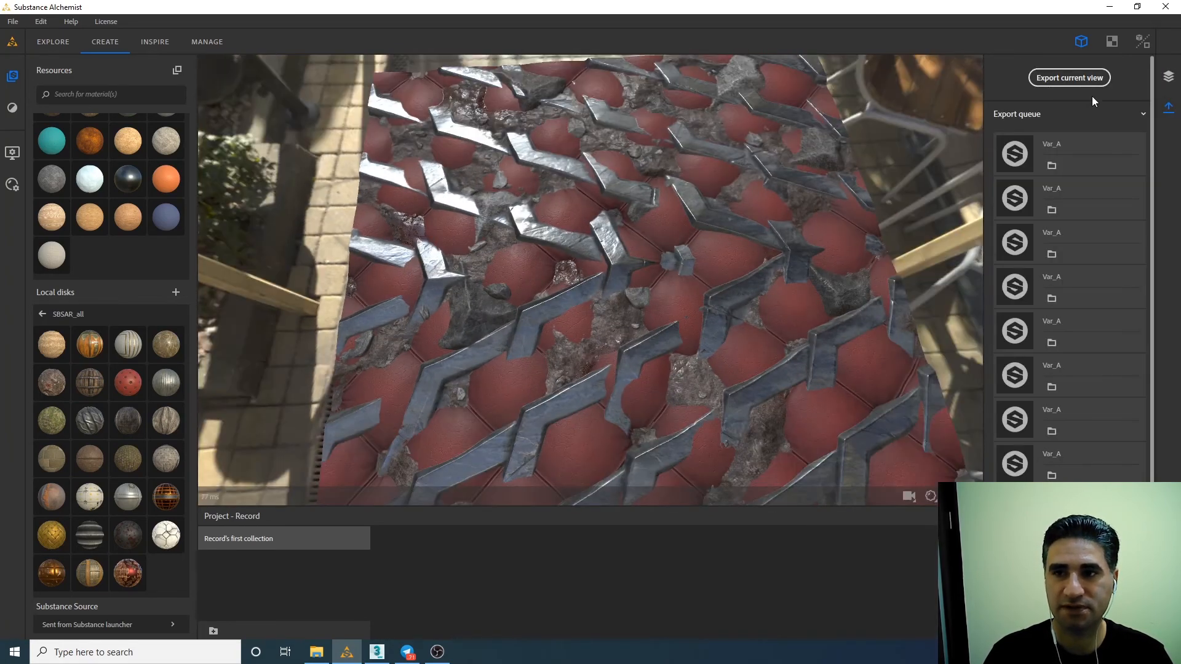
{"action": "left_click", "coordinate": [1064, 79]}
{"action": "left_click", "coordinate": [780, 485]}
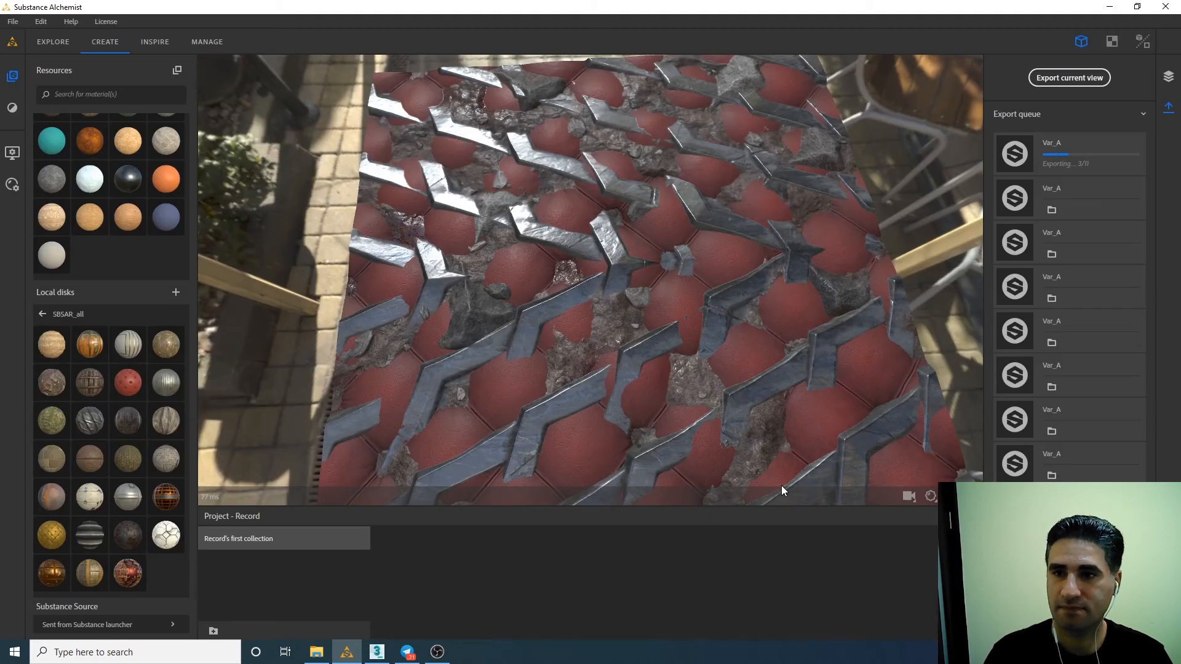
Switch to 3ds Max, start the V-Ray interactive render and view the blended material plane from a lower angle.
{"action": "left_click", "coordinate": [430, 661]}
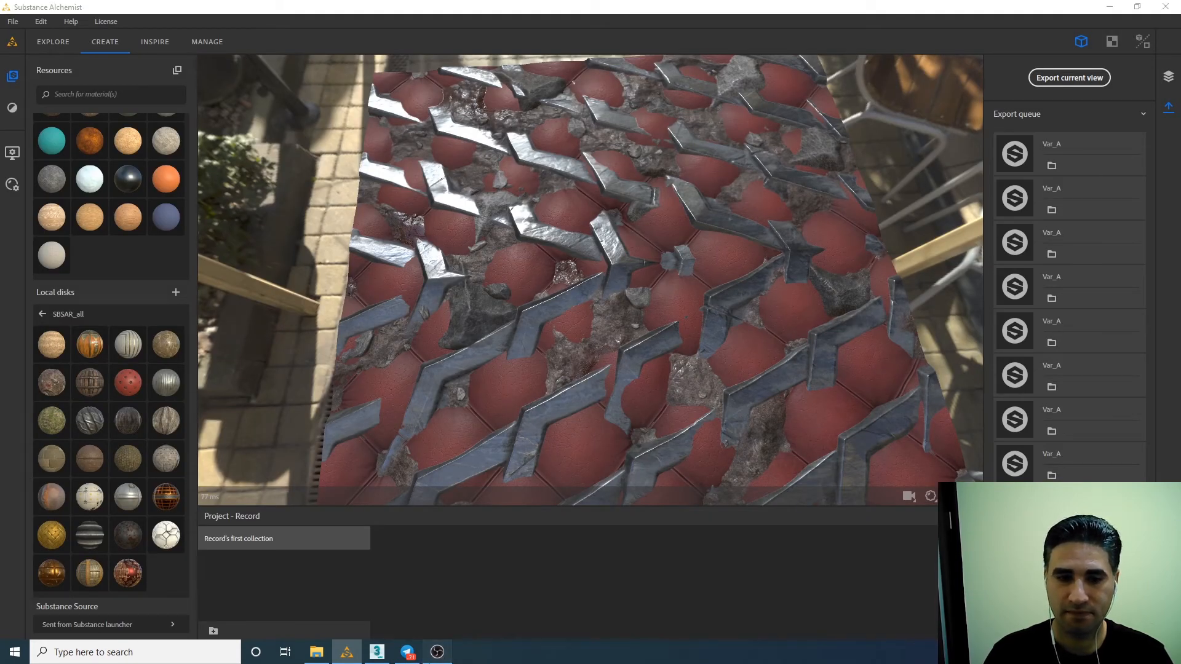
{"action": "left_click", "coordinate": [377, 652]}
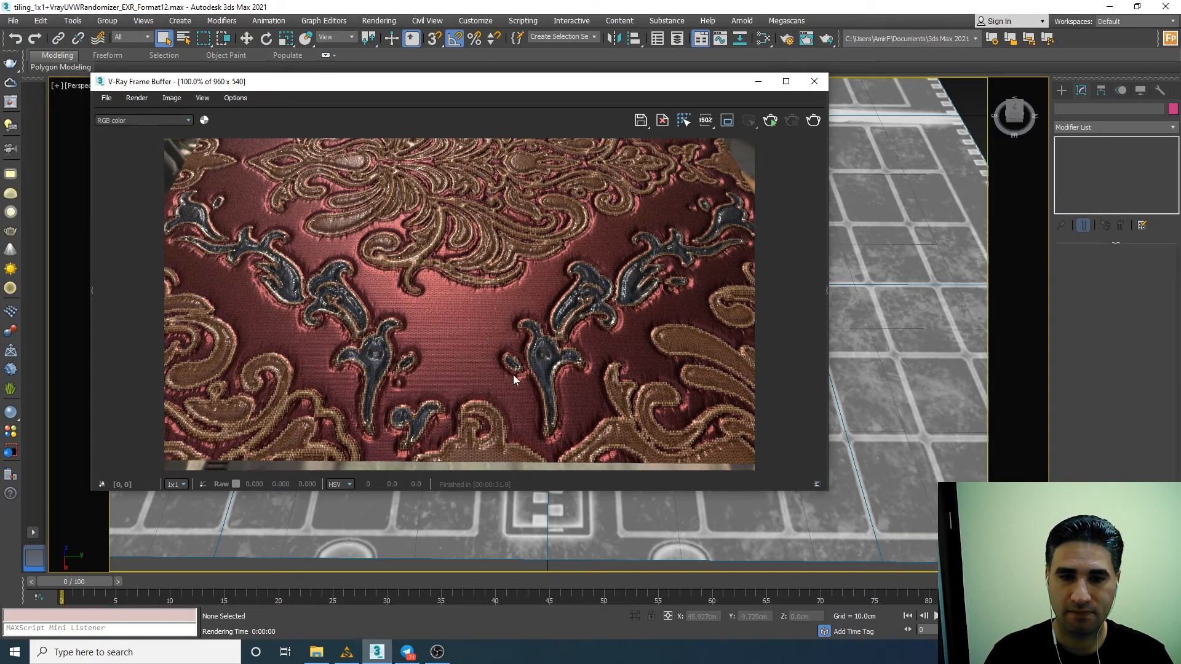
{"action": "left_click", "coordinate": [772, 121]}
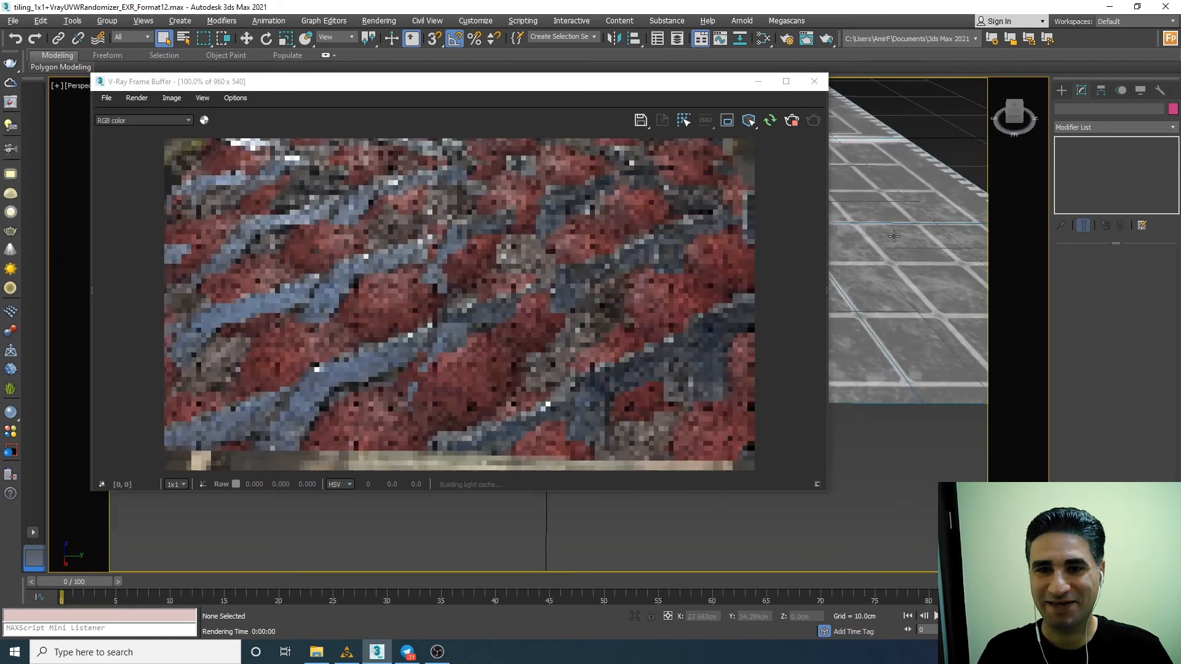
{"action": "middle_click_drag", "start_coordinate": [893, 266], "coordinate": [862, 270]}
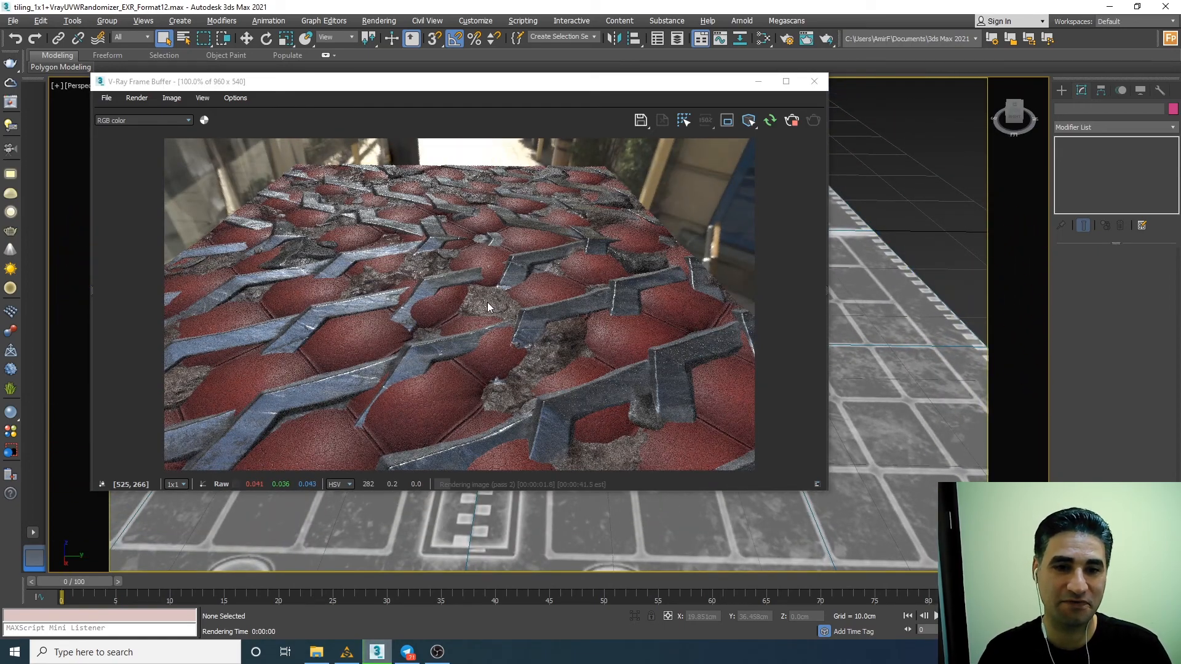
Compare the blended material's Substance Alchemist preview from a similar low angle with the interactive render in 3ds Max.
{"action": "left_click", "coordinate": [347, 652]}
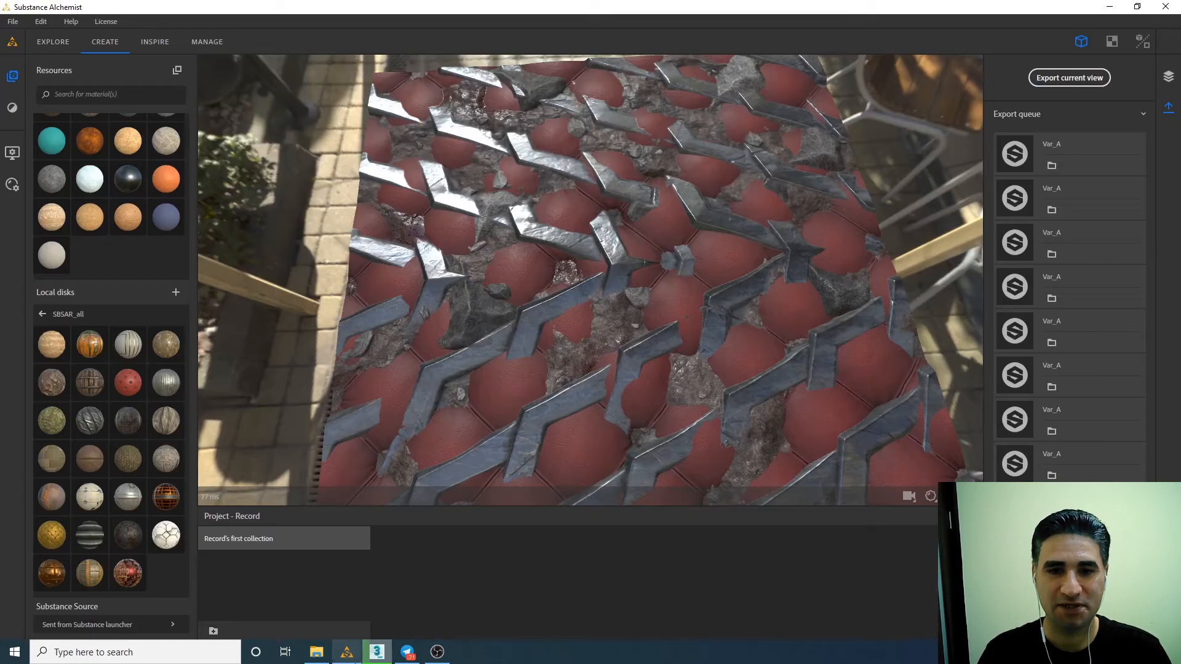
{"action": "left_click_drag", "start_coordinate": [654, 316], "coordinate": [615, 255]}
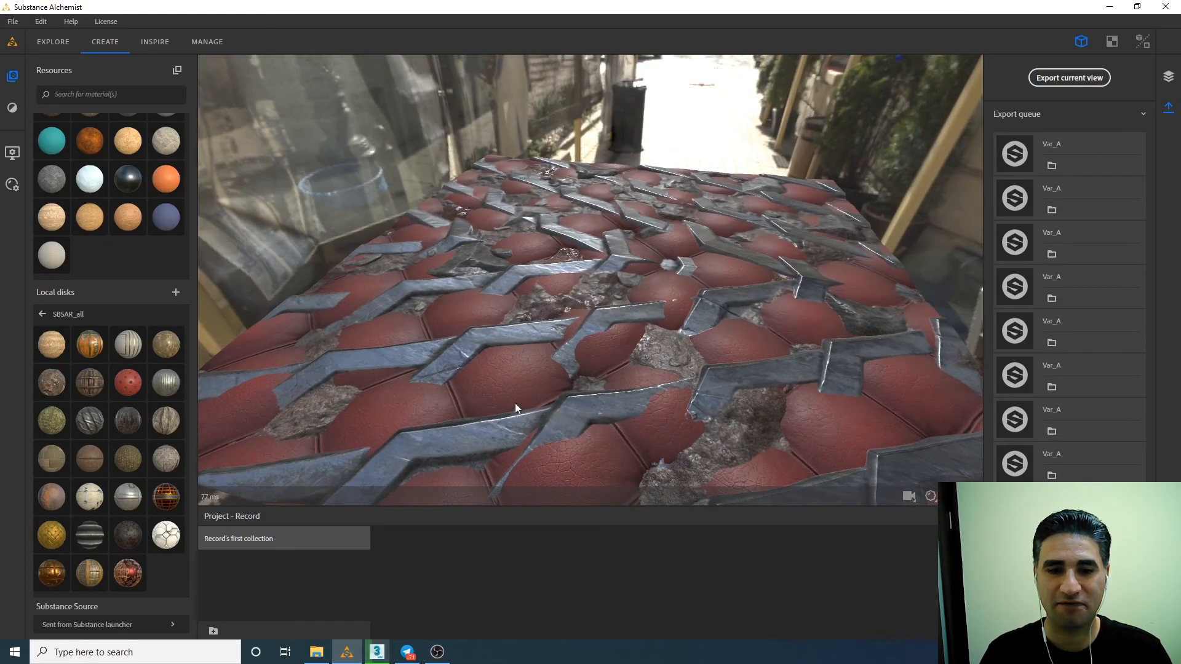
{"action": "left_click", "coordinate": [376, 652]}
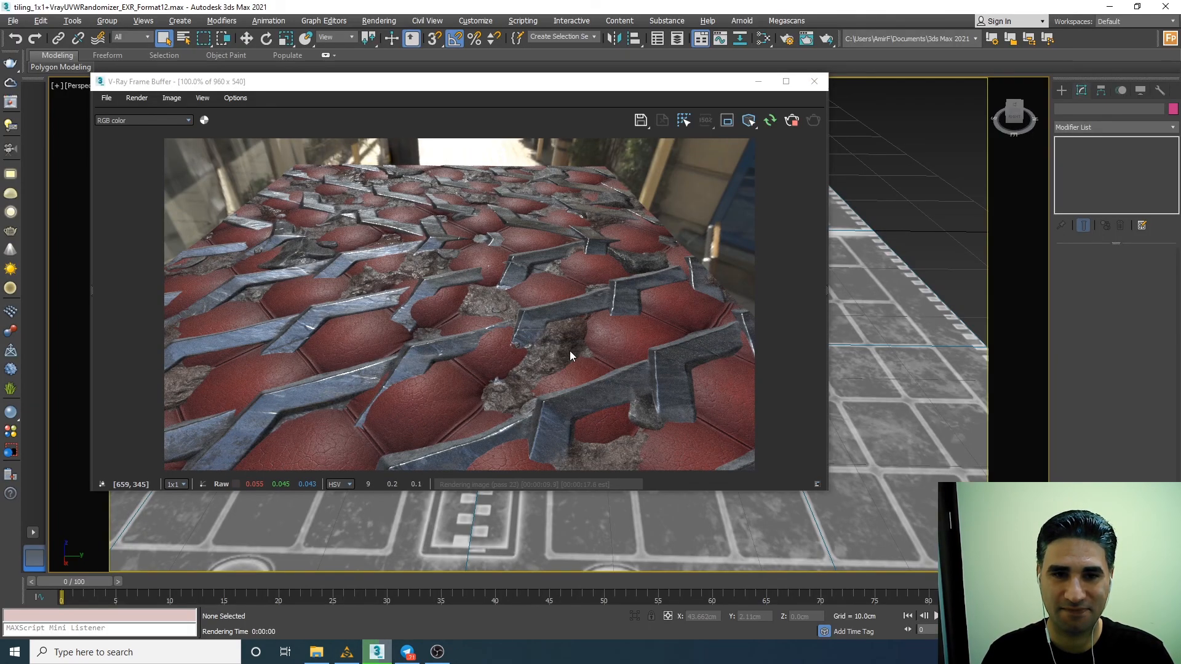